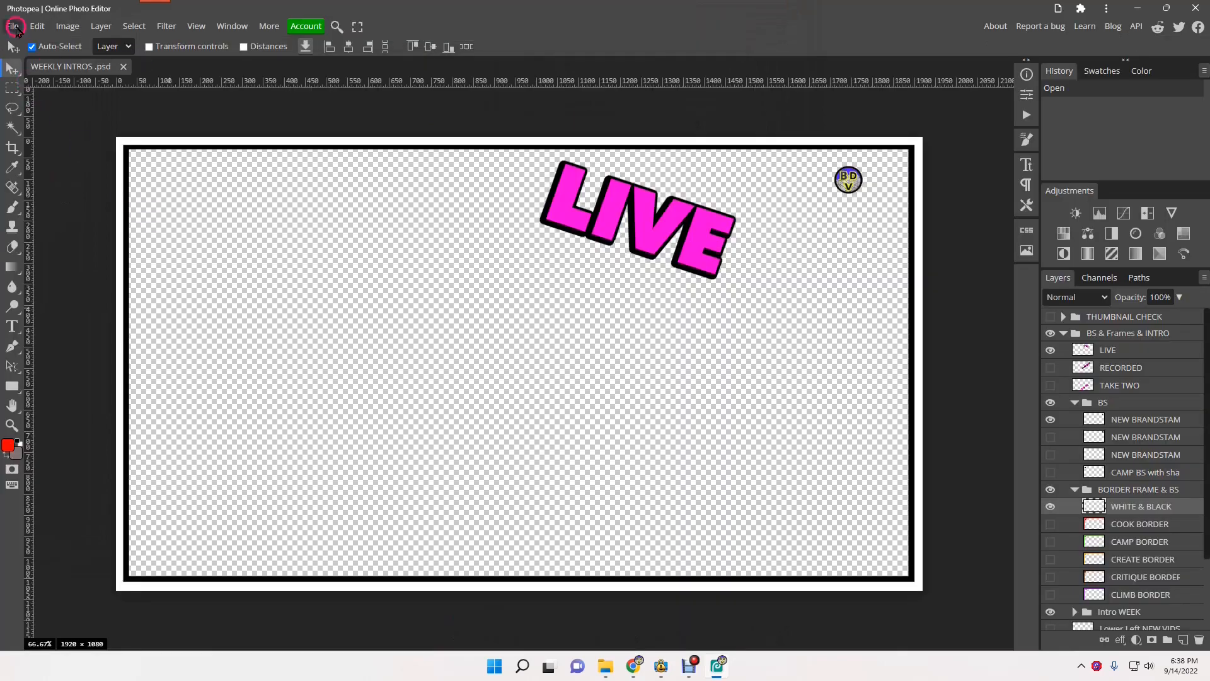
- Start saving the WEEKLY INTROS project as a PSD file from the File menu
click(12, 26)
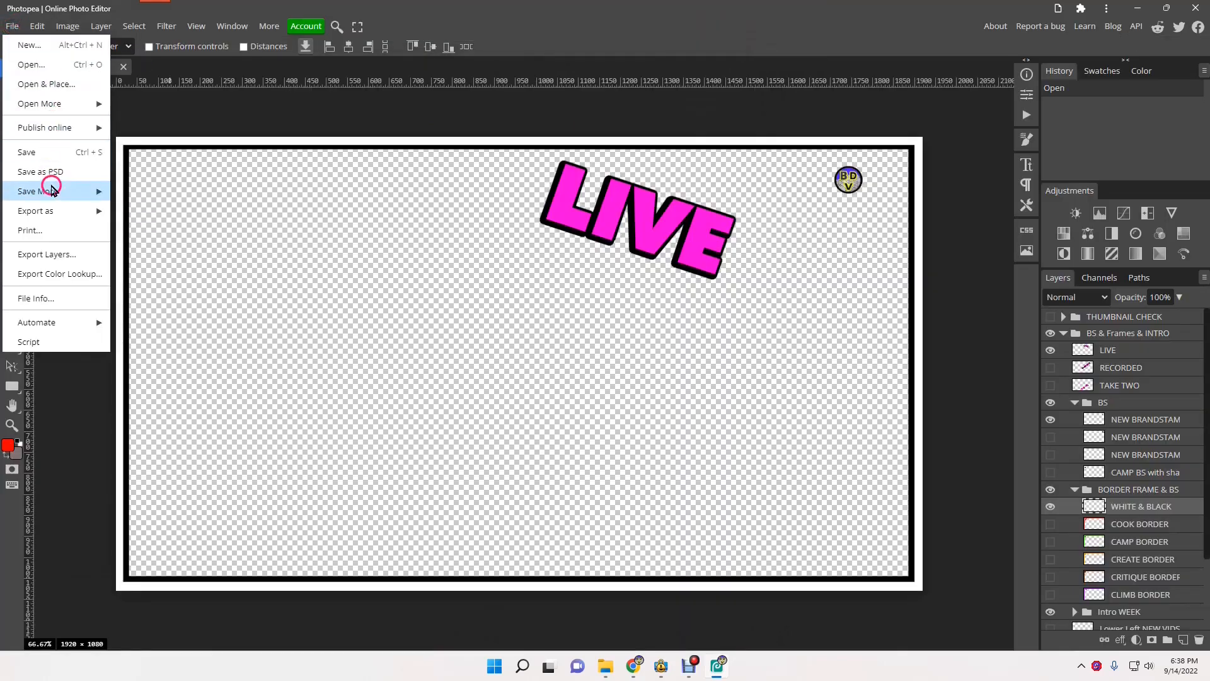
click(52, 179)
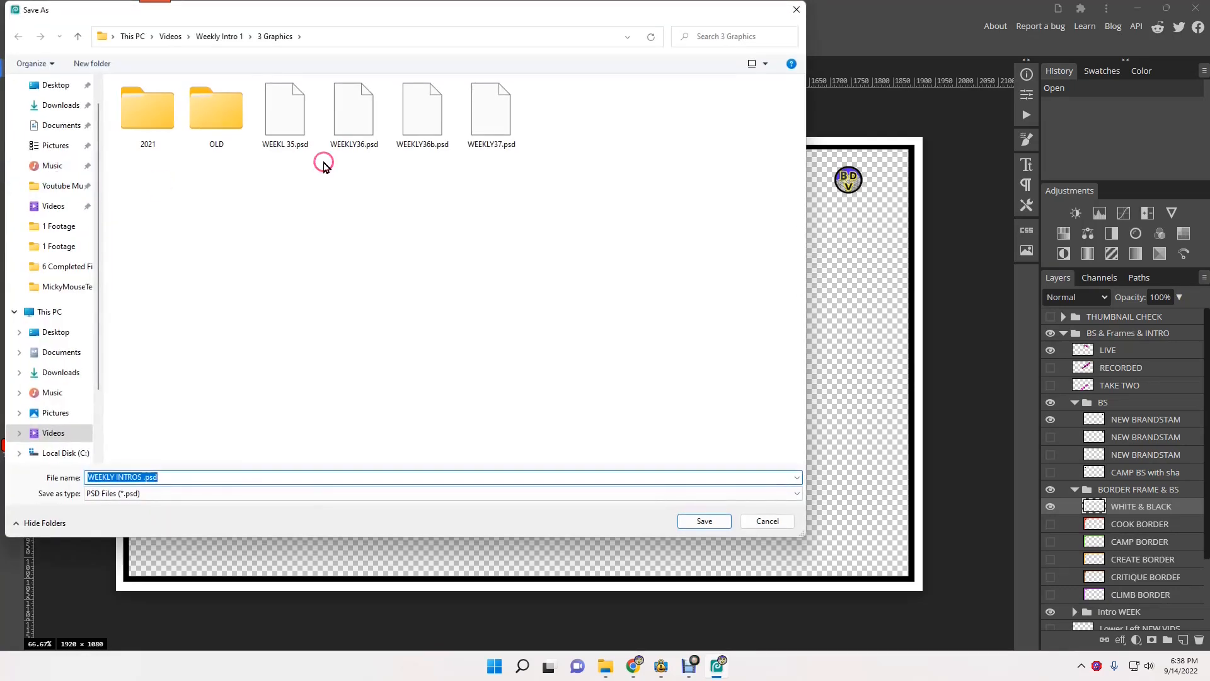
- Save the PSD as 'Photopea New CHannel New thumbnail' in TH Photopea #8 Thumbnail New Channel's 3 Graphics folder
click(170, 36)
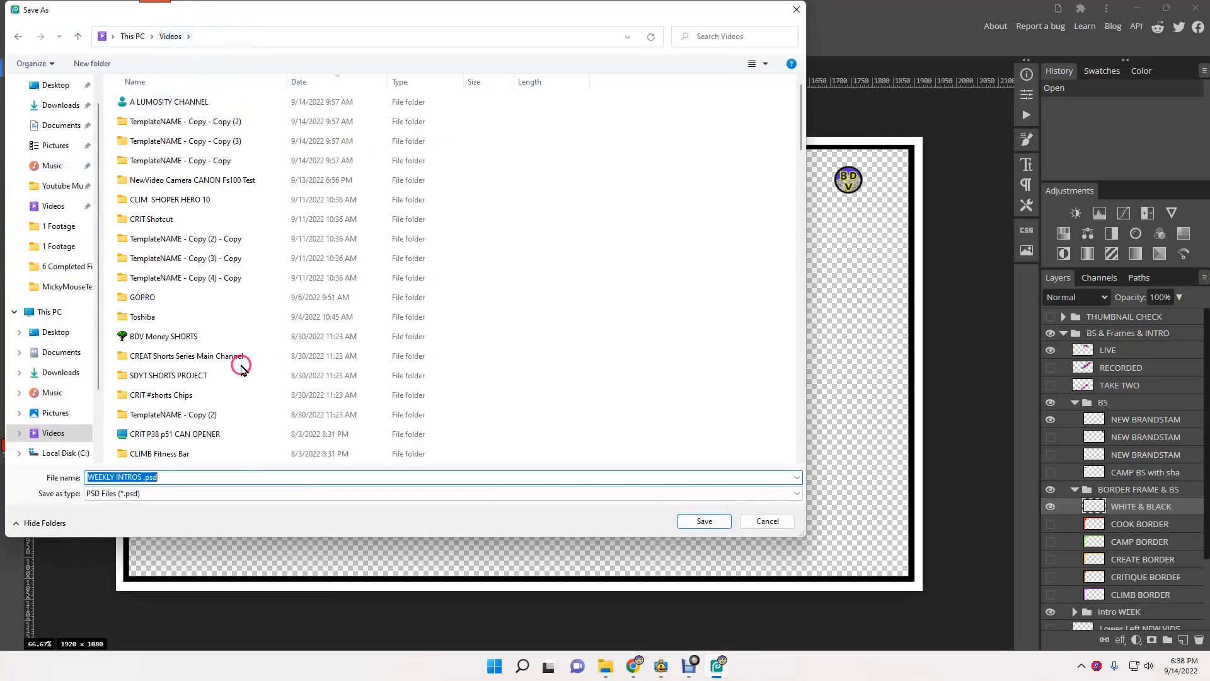
scroll(192, 370, down, 15)
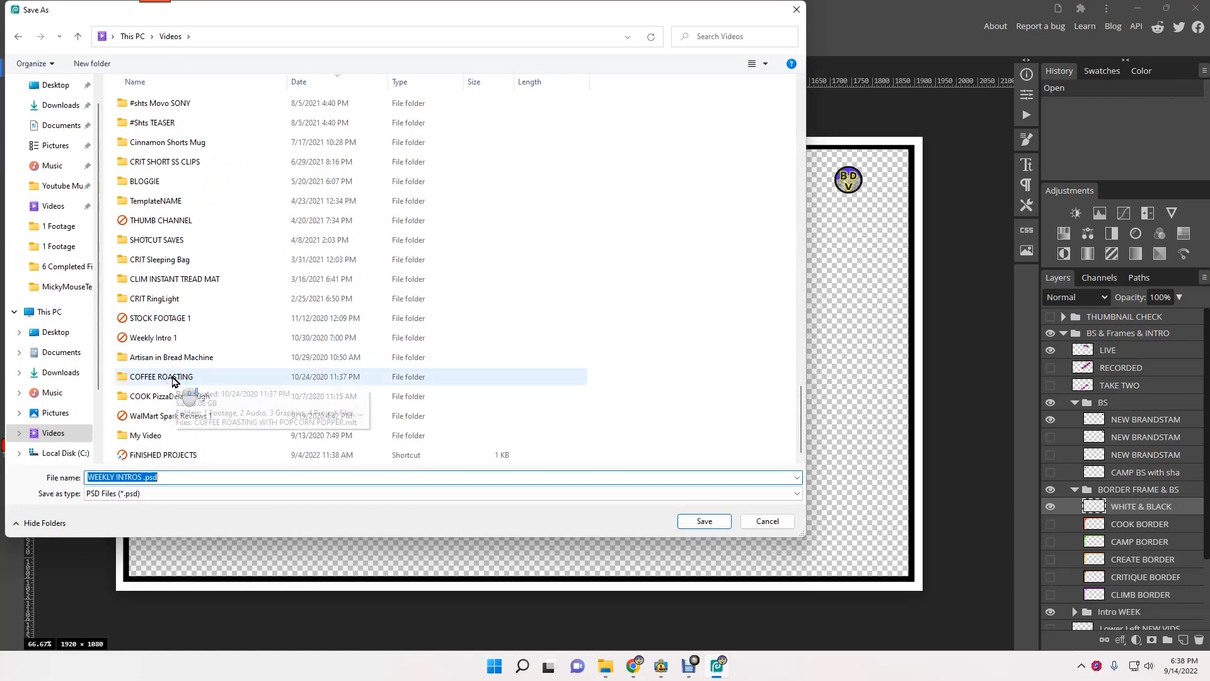
double_click(157, 220)
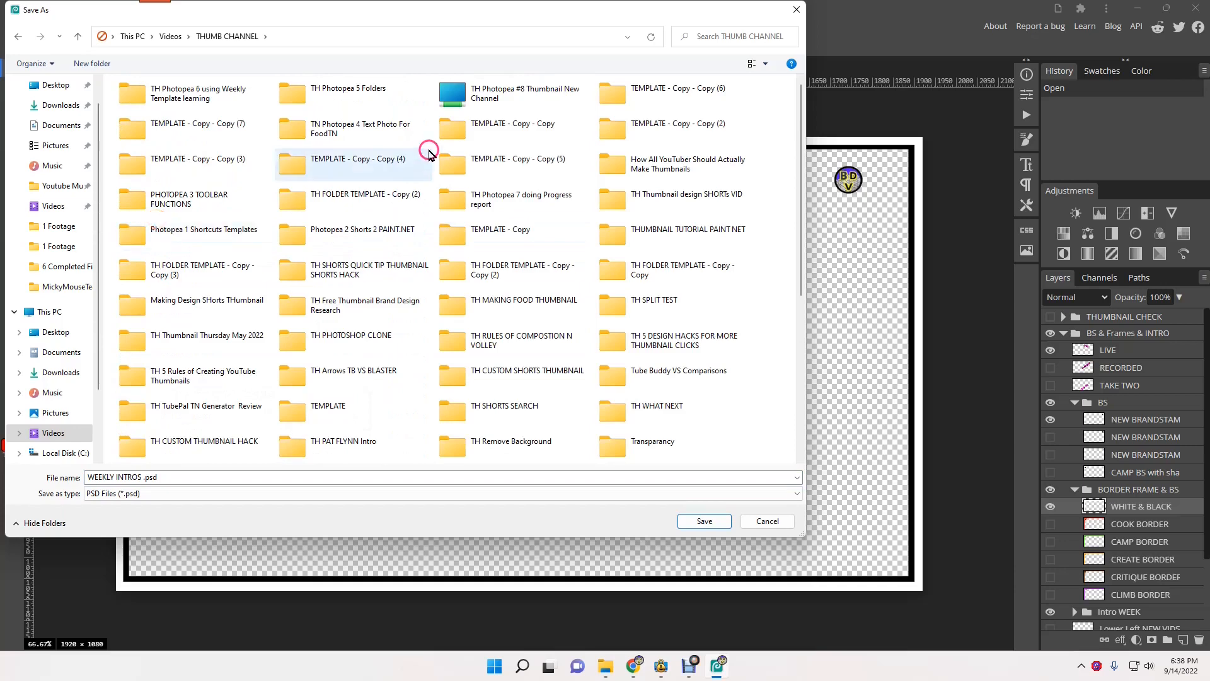
double_click(452, 94)
double_click(141, 106)
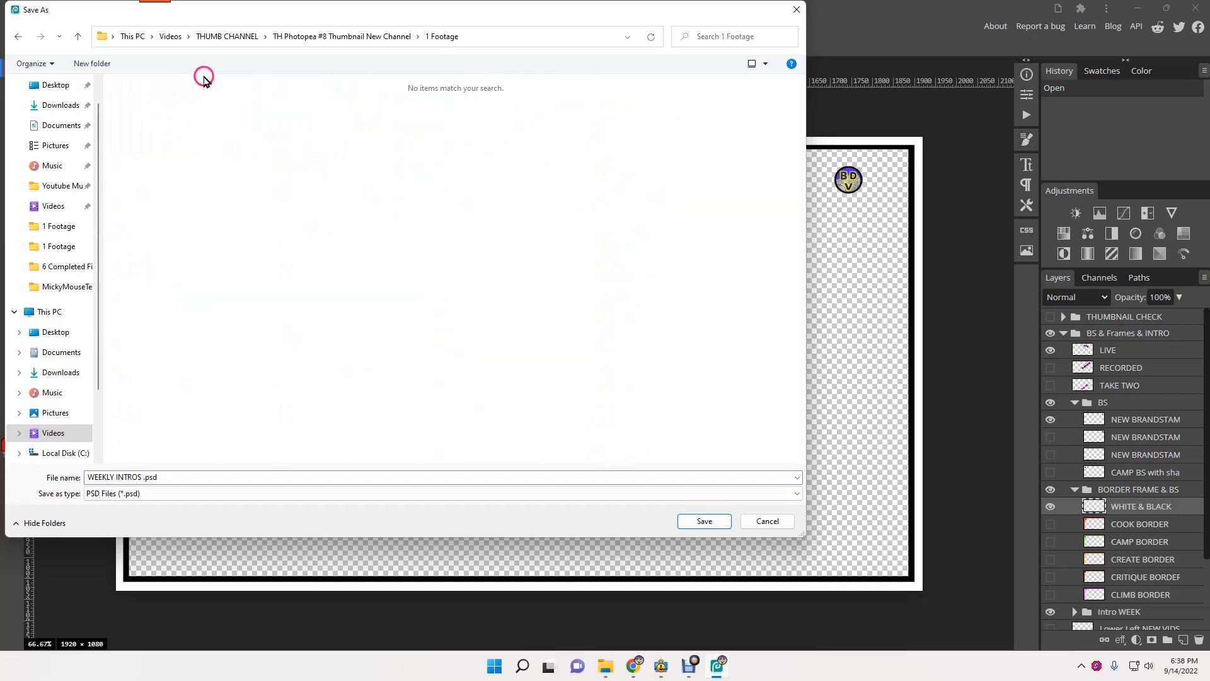
click(221, 36)
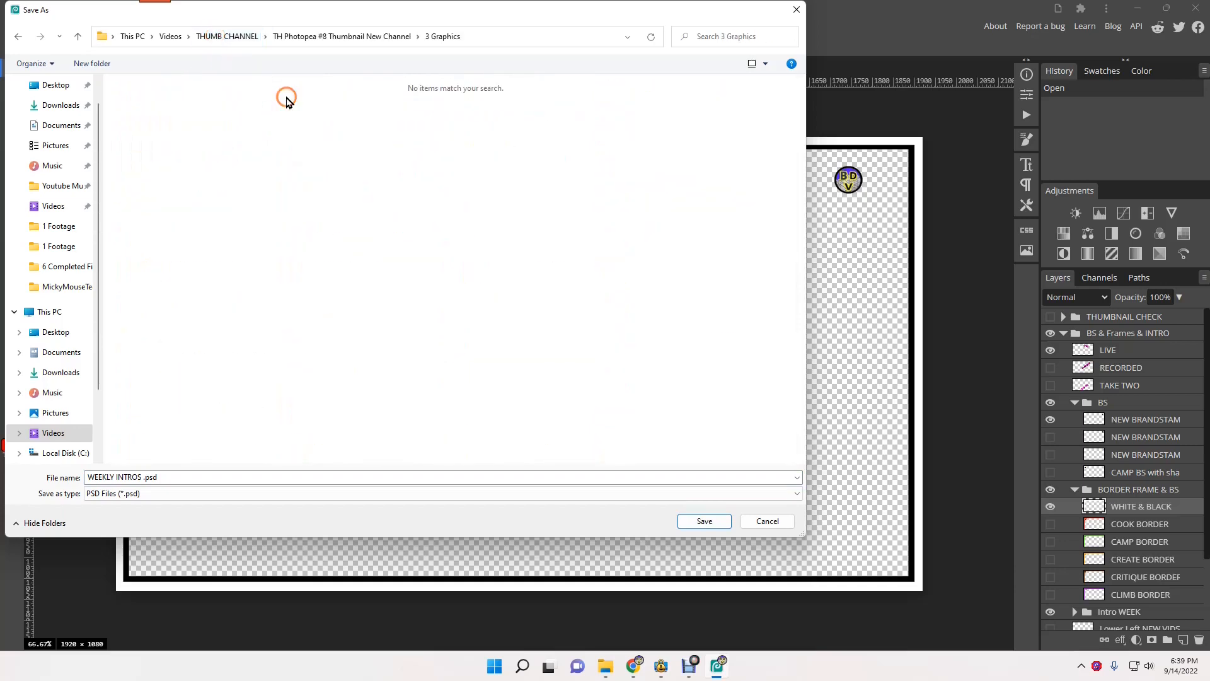
click(177, 481)
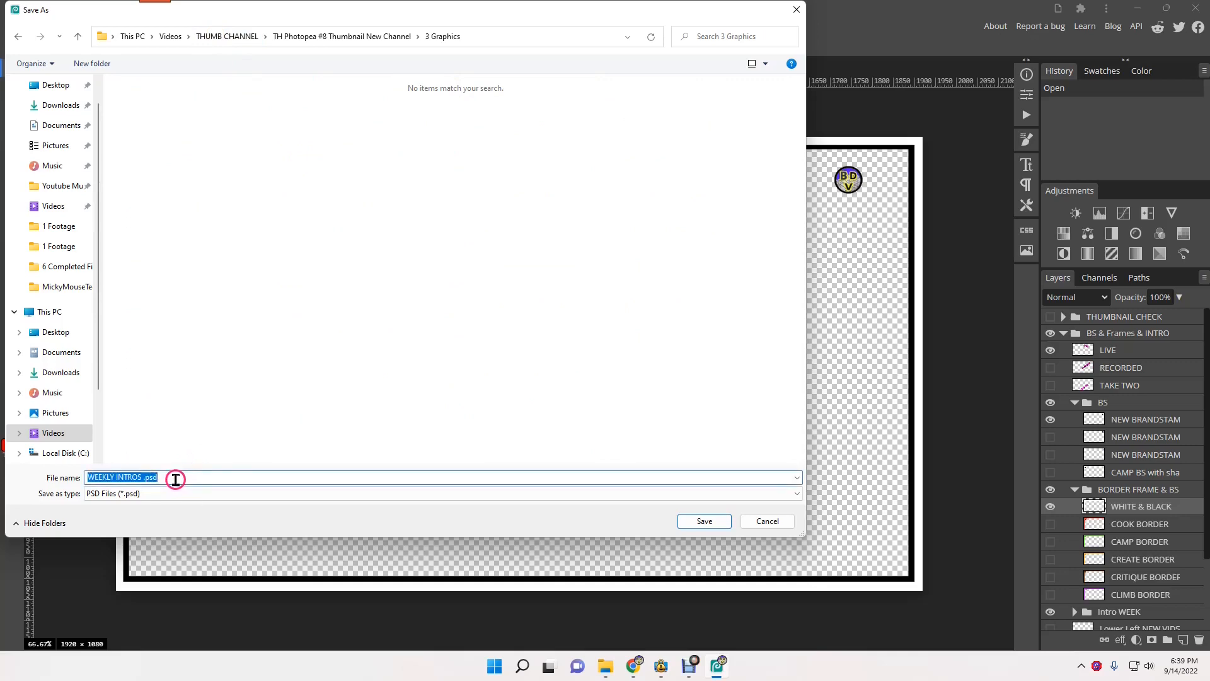
text(Ph)
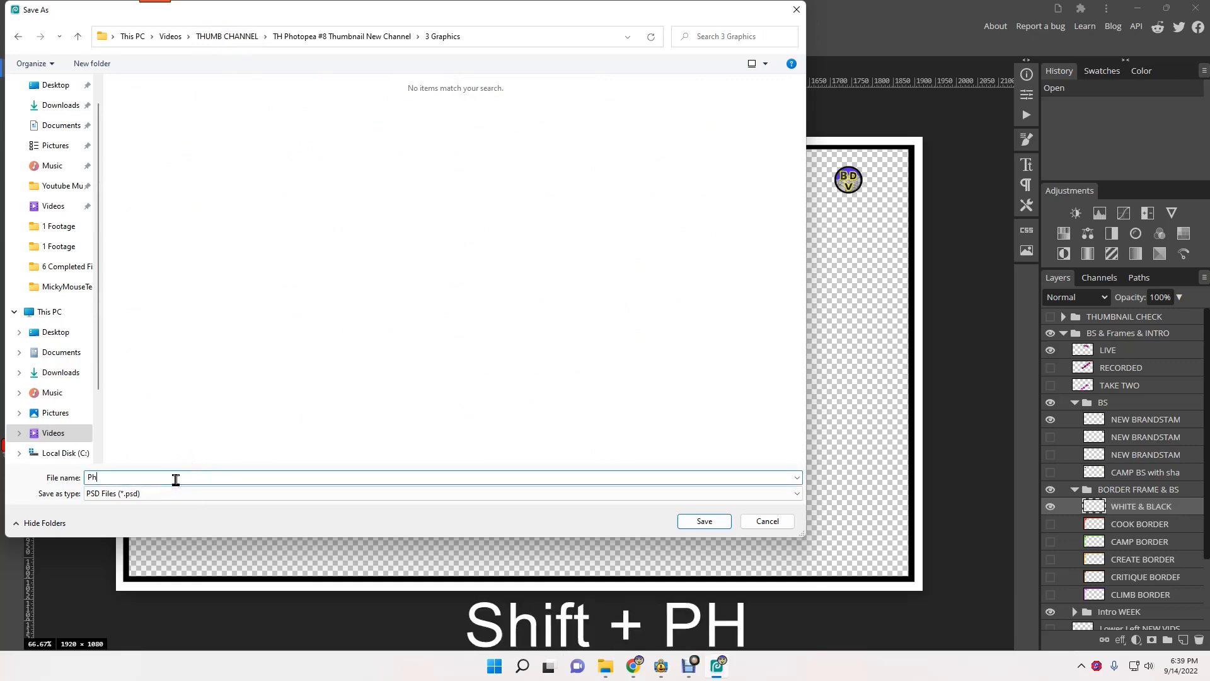
text(otopea Ne)
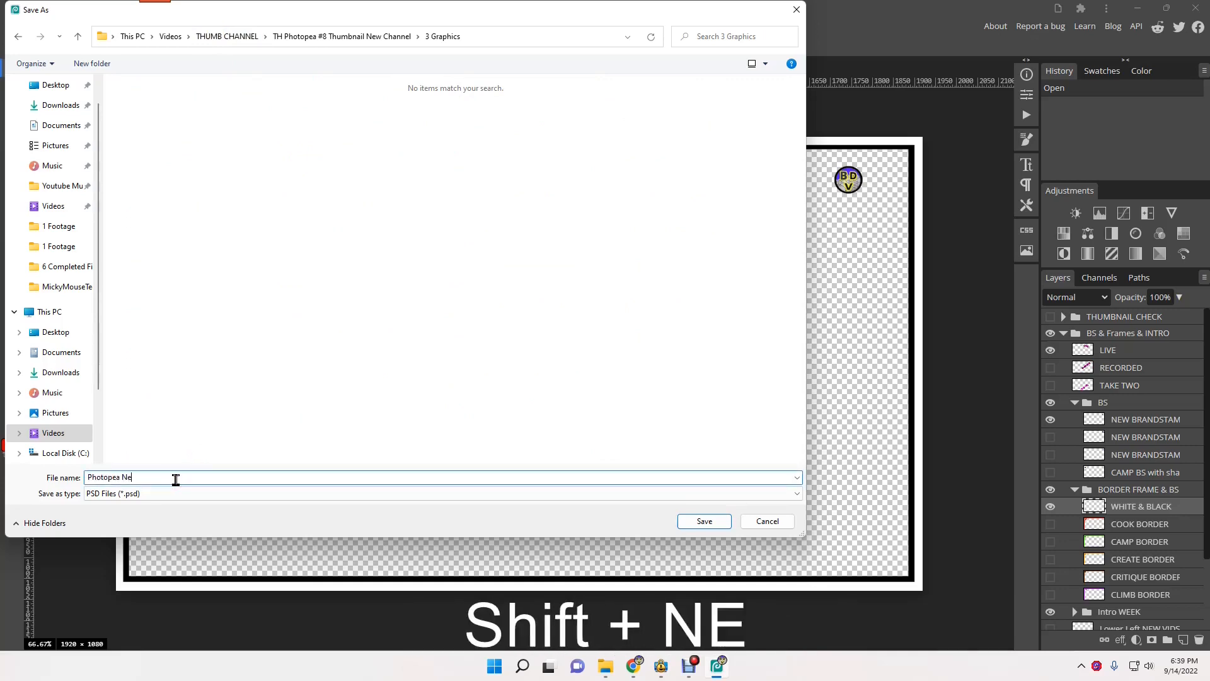
text(w CHann)
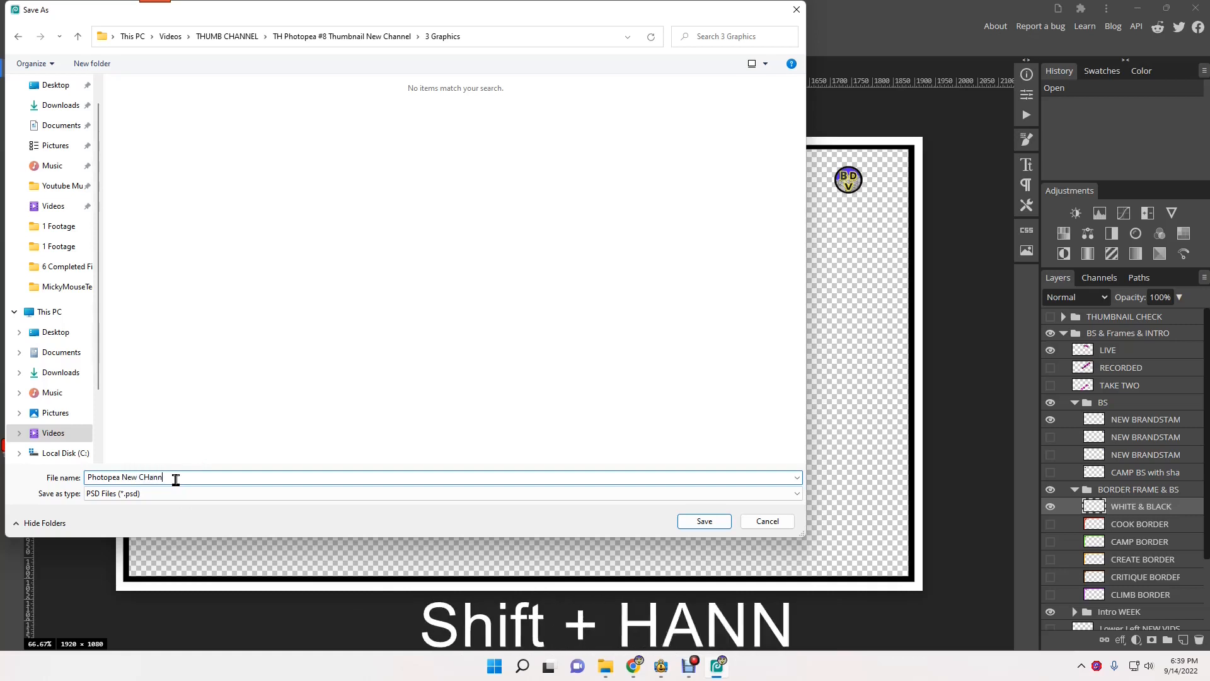
text(el New thumbnail)
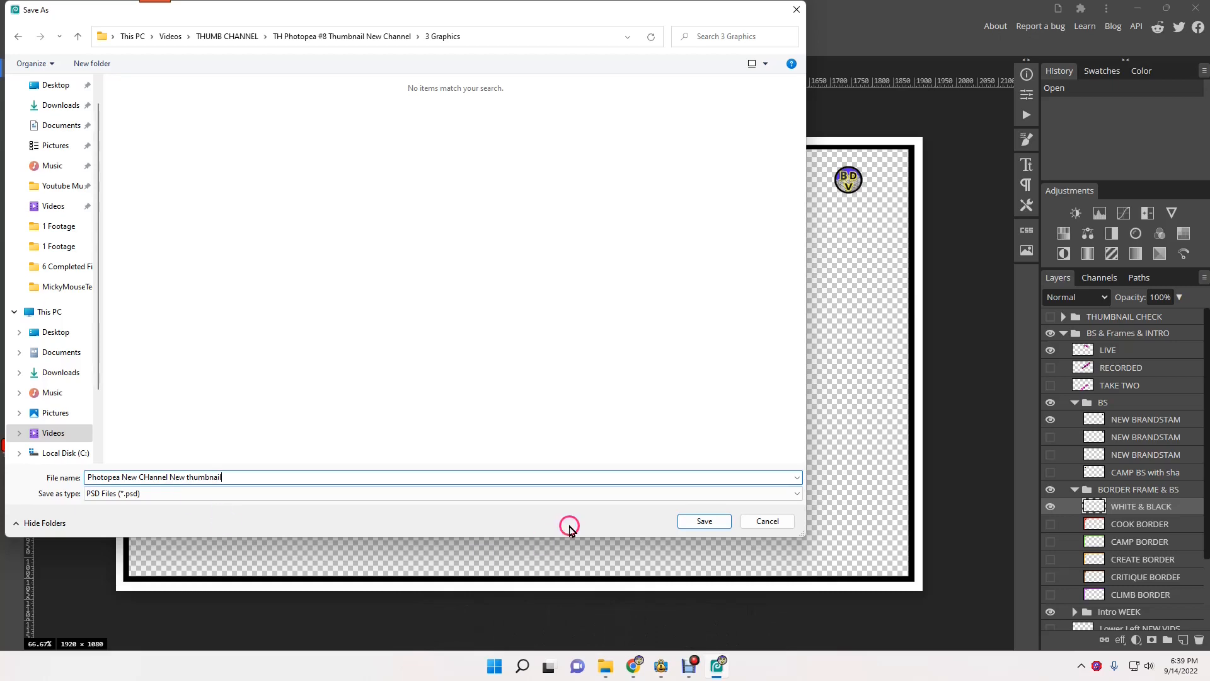
click(706, 521)
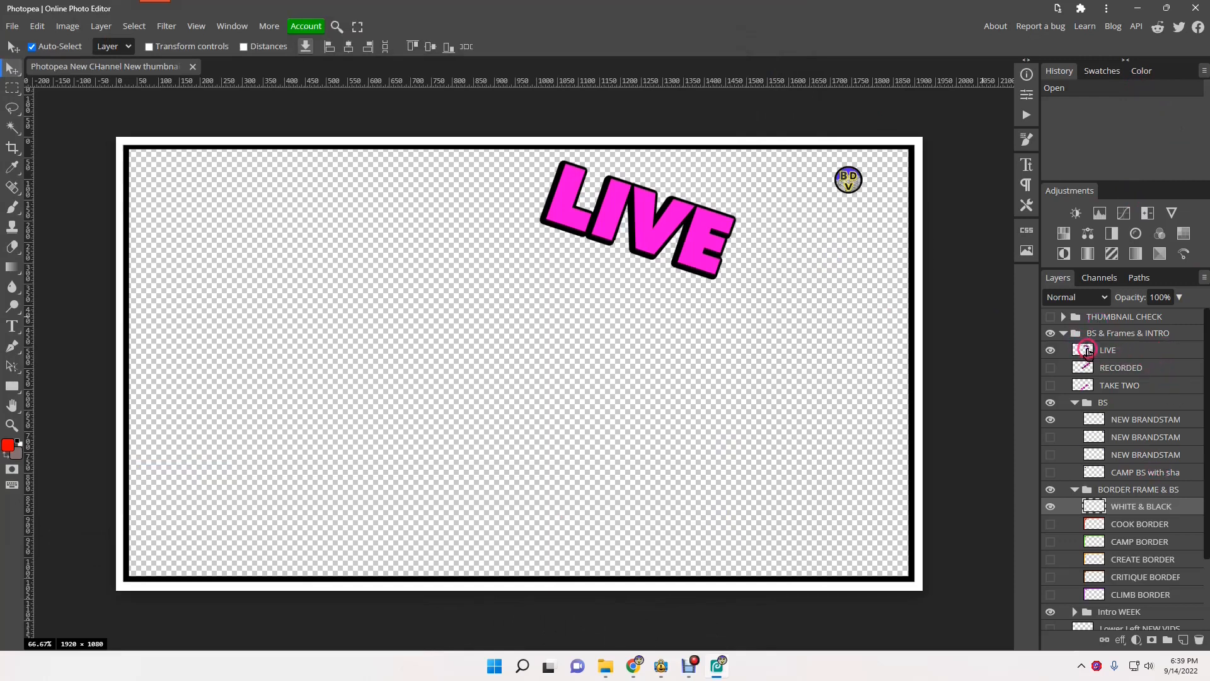
- Add a new Layer 139 above the BS & Frames & INTRO group and paste the Lumosity screenshot into it
click(1087, 351)
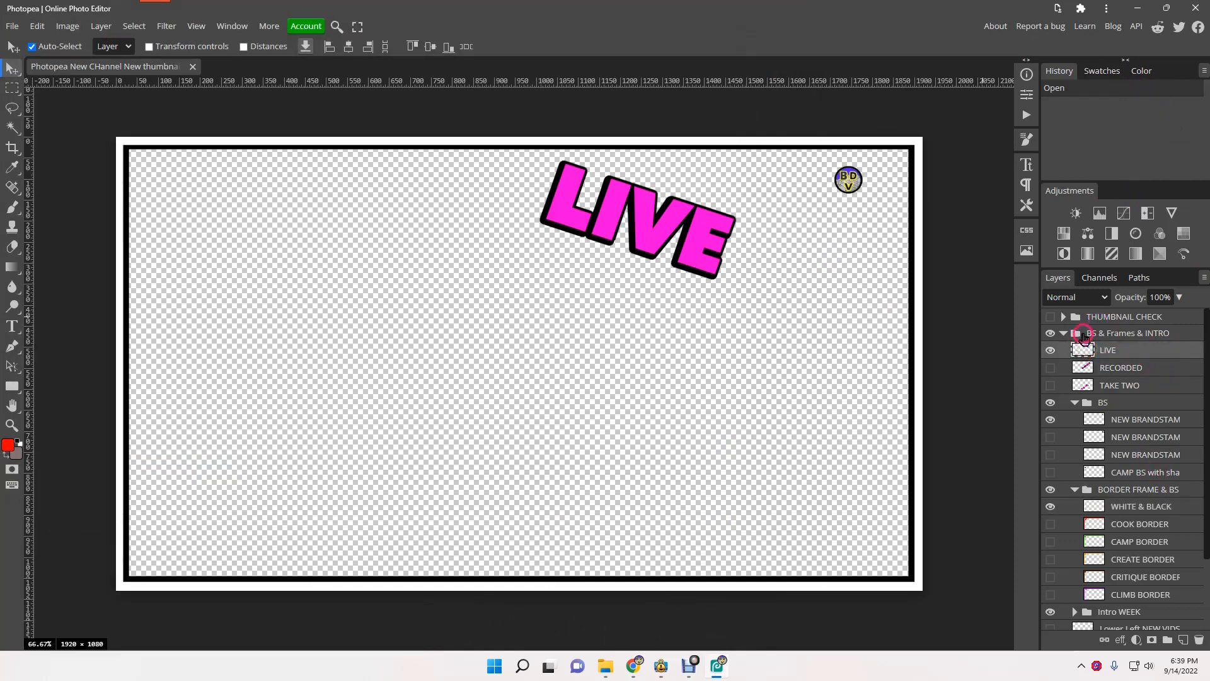
click(1083, 335)
click(101, 26)
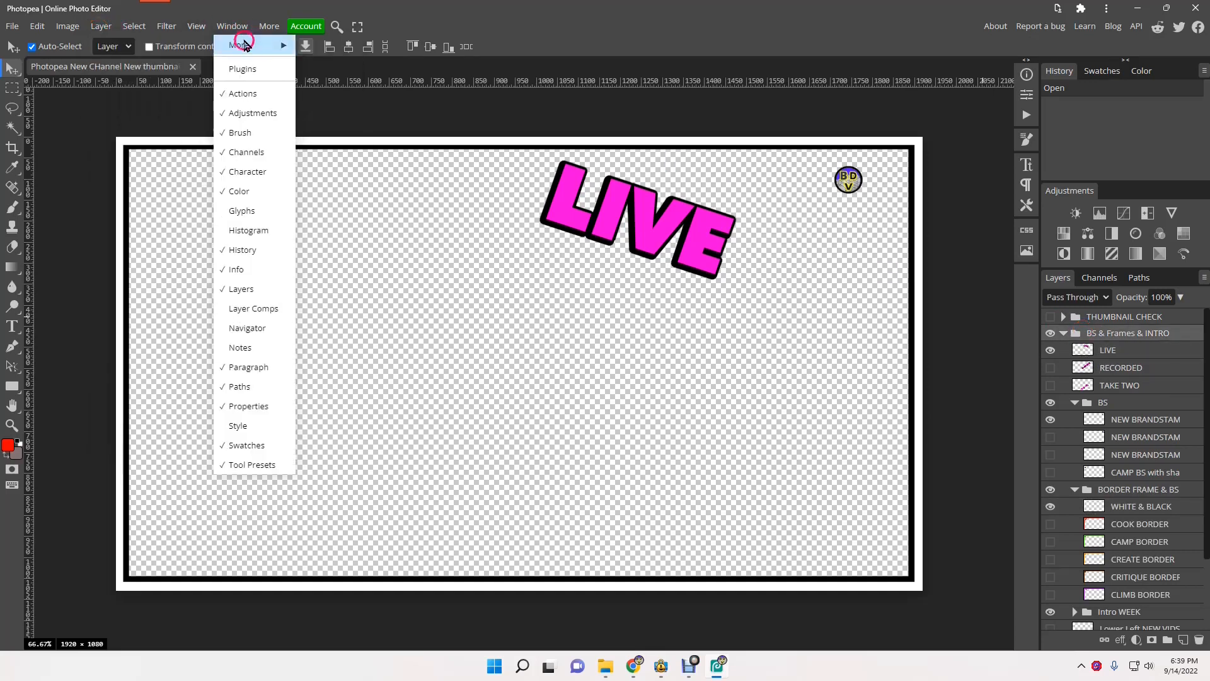
mouse_move(189, 45)
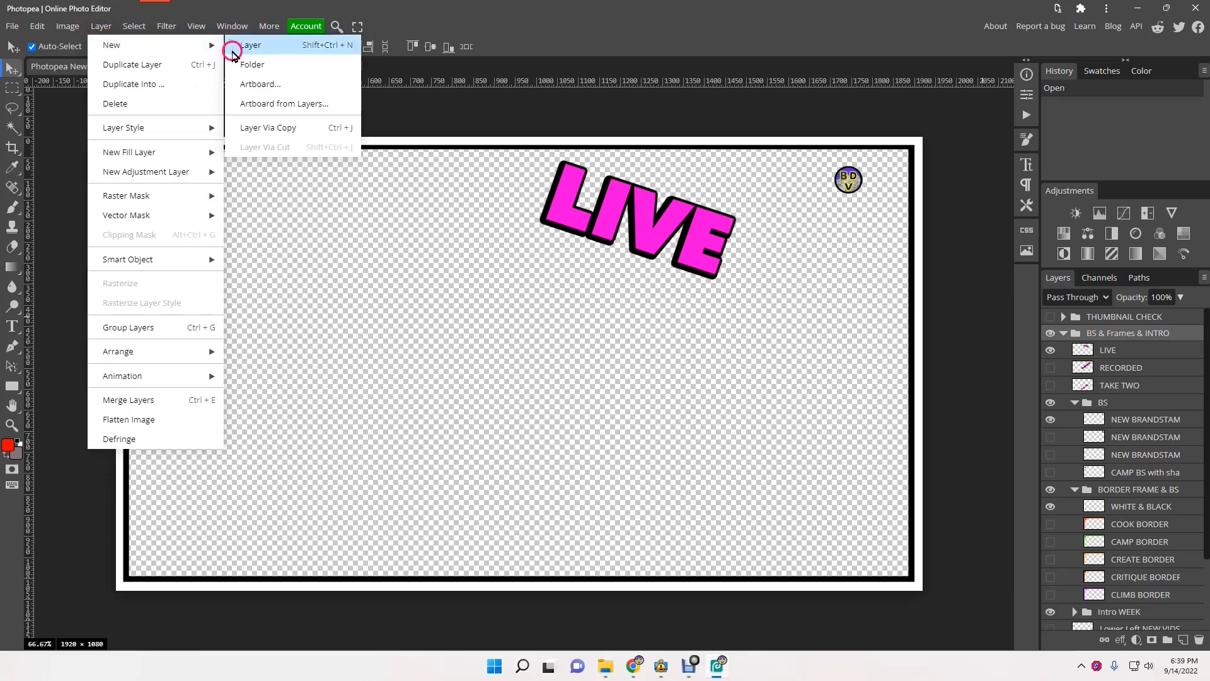
click(252, 45)
drag(1102, 351, 1104, 328)
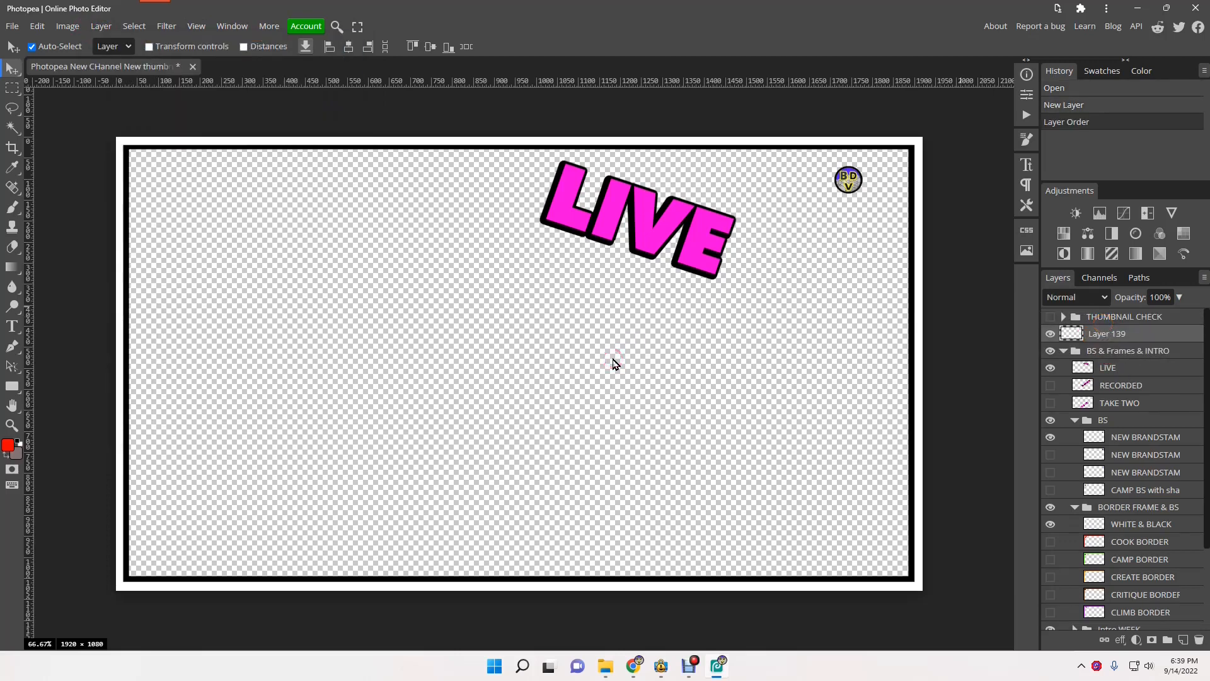
key(ctrl)
key(ctrl+v)
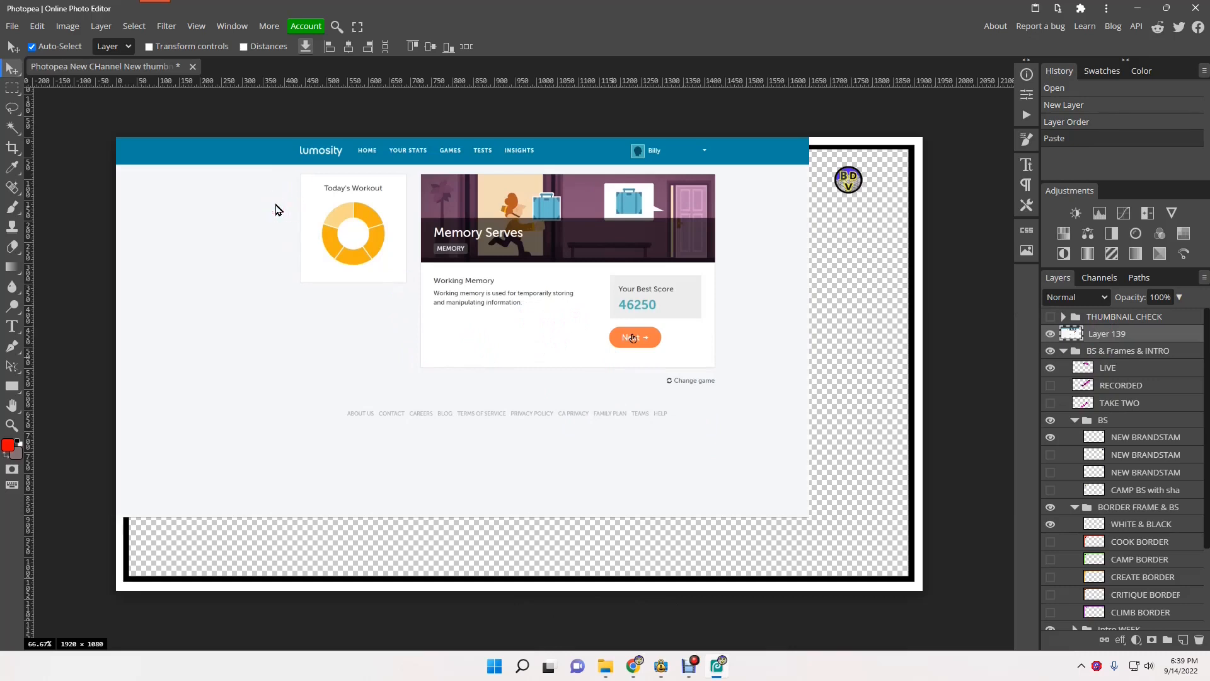
- Free-transform the screenshot, enlarging it to span the canvas width and stretching it downward
click(274, 238)
click(38, 27)
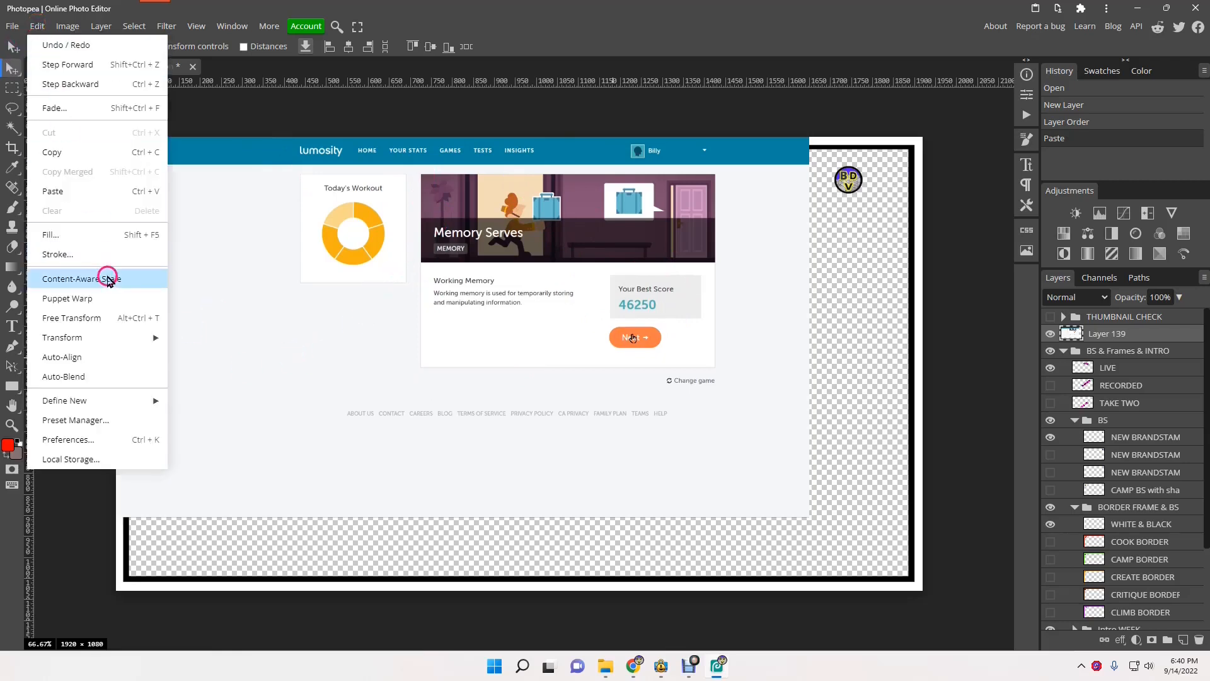
click(103, 321)
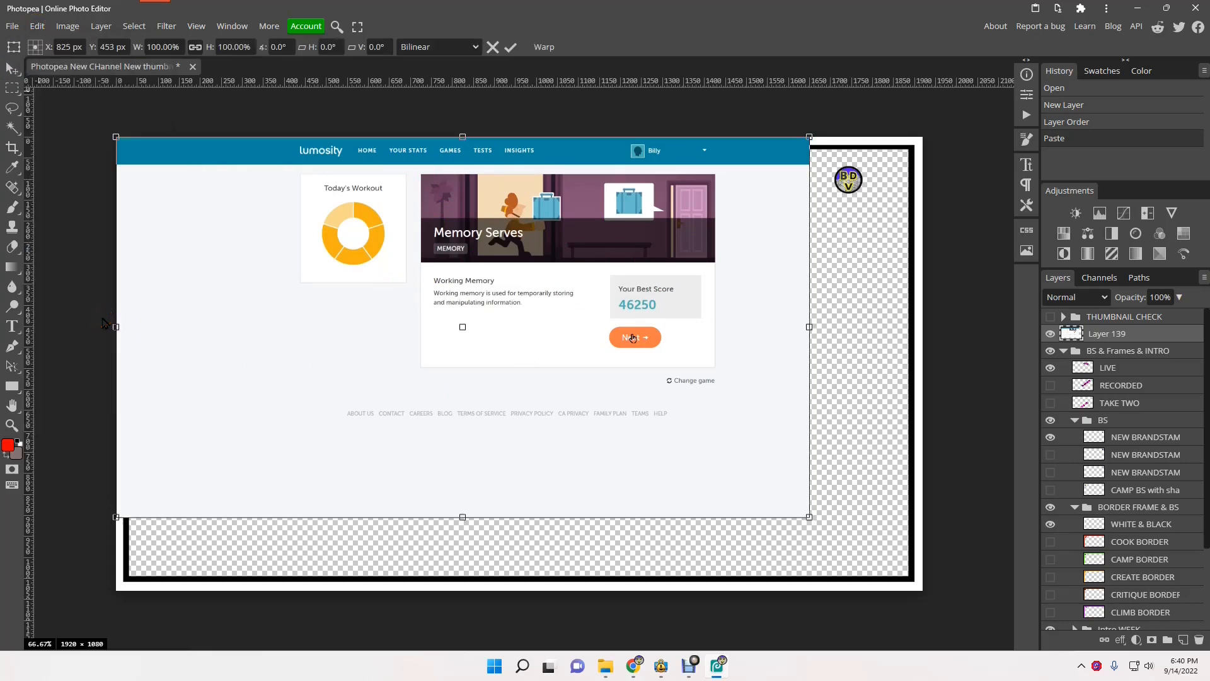
drag(808, 517, 911, 587)
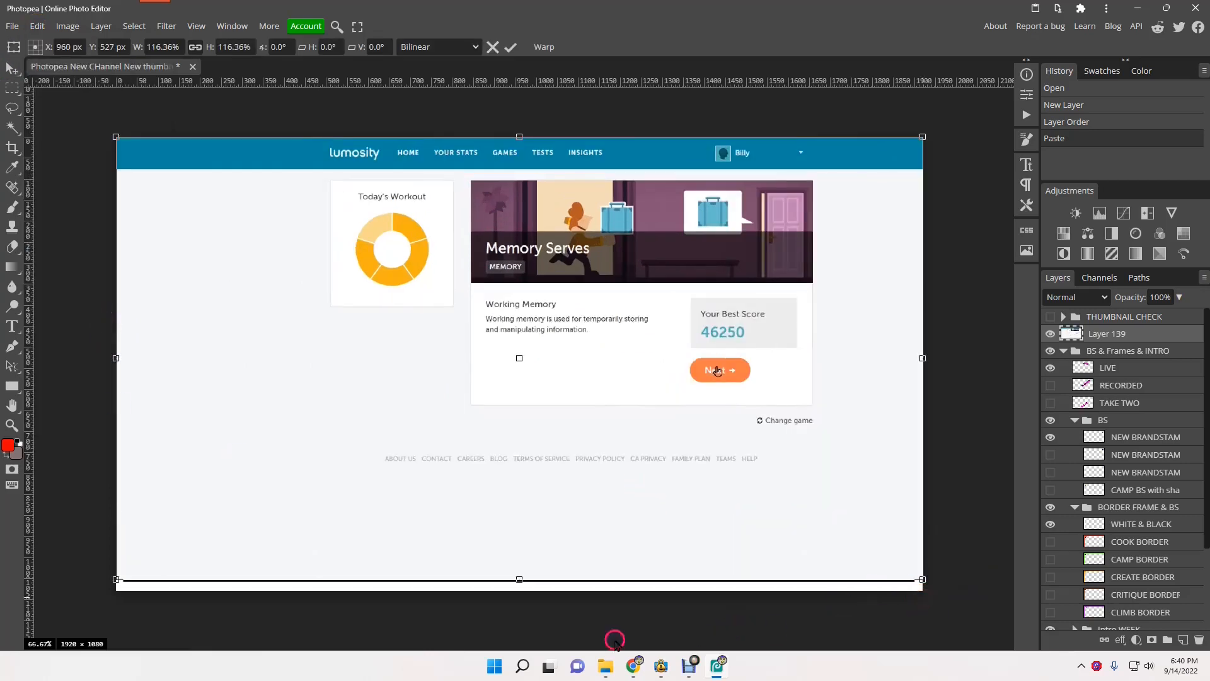
drag(520, 578, 515, 675)
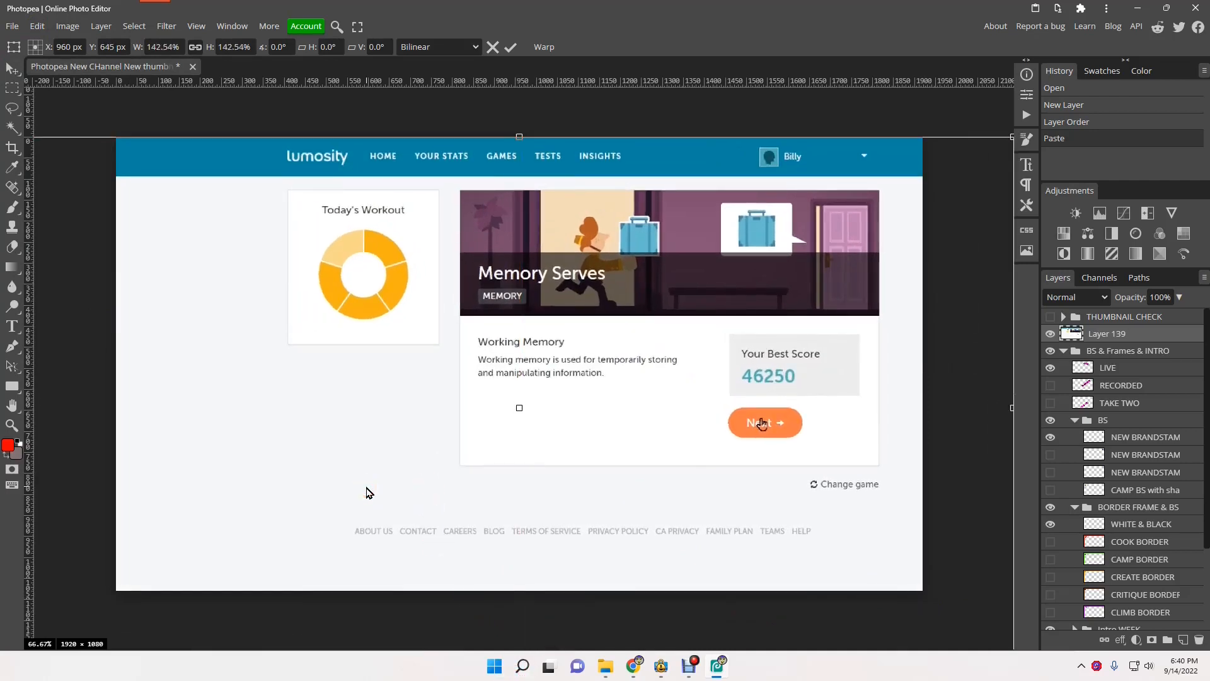
- Finish scaling the screenshot to about 177%, centred, then move the WHITE & BLACK layer to the top
key(ctrl+KP_Subtract)
key(ctrl+KP_Subtract)
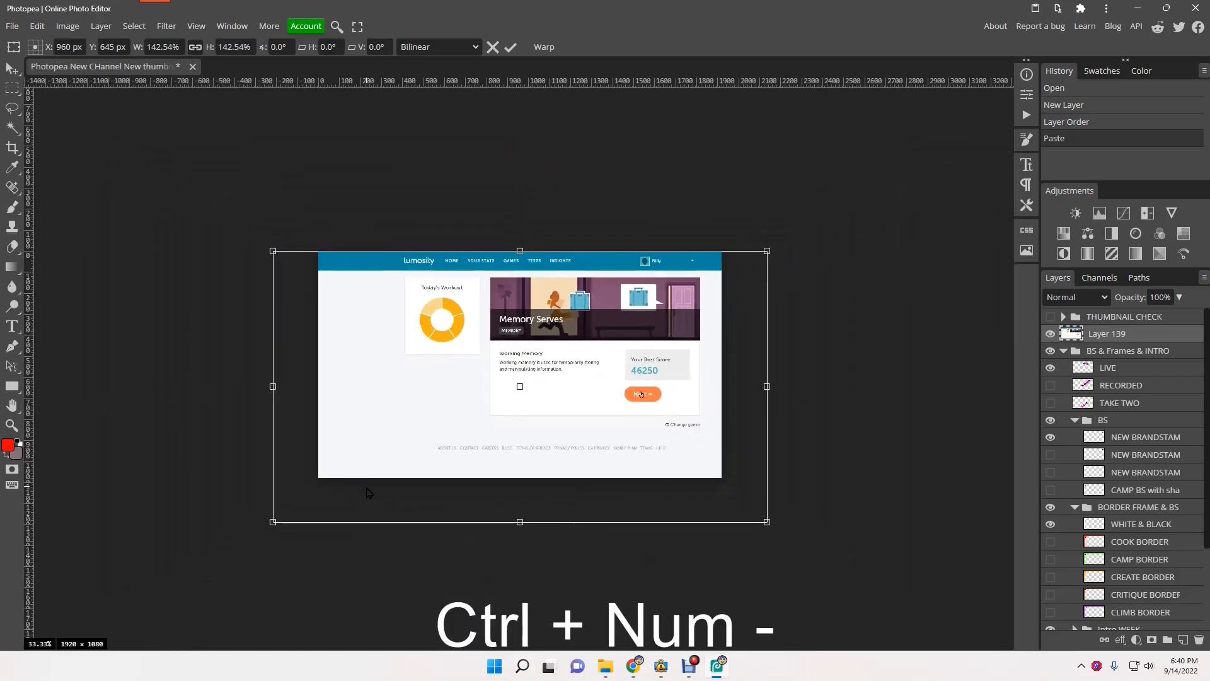
drag(272, 521, 180, 598)
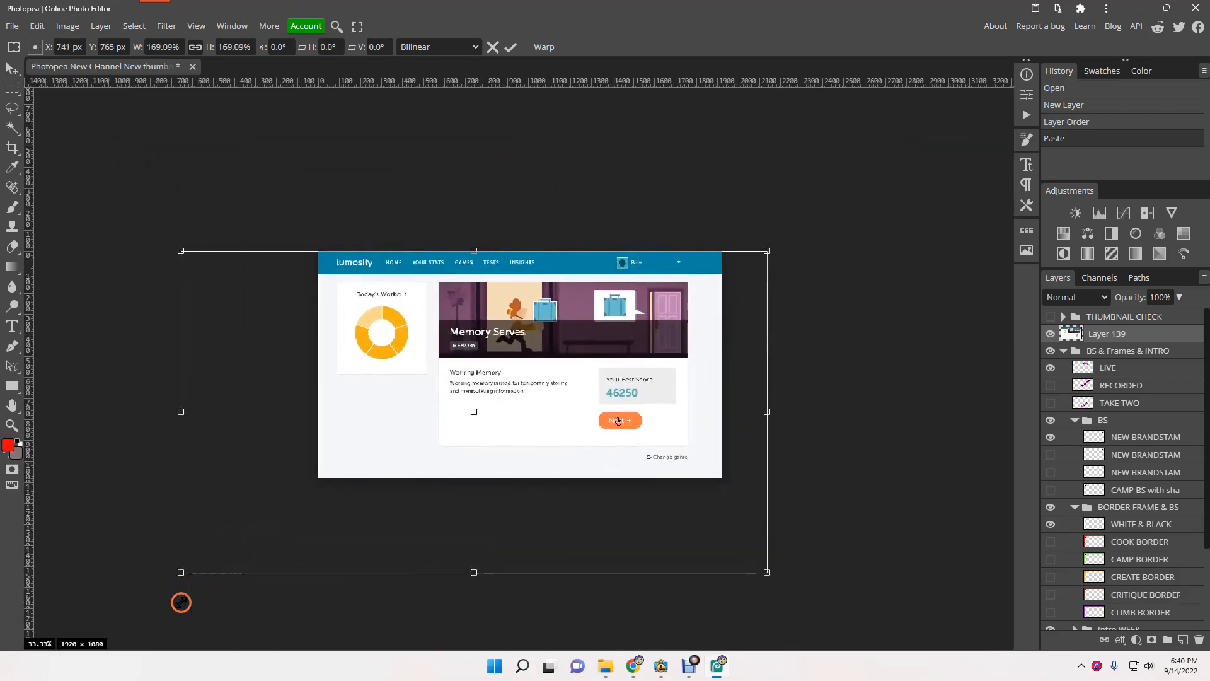
drag(528, 429, 547, 432)
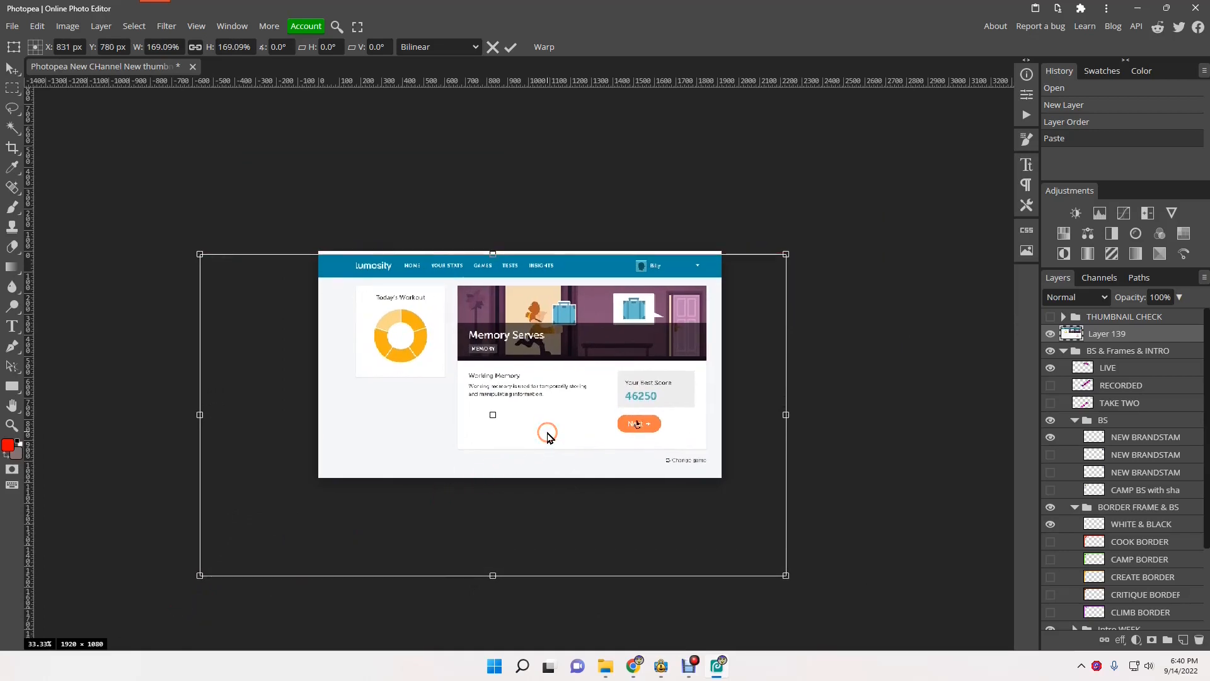
drag(495, 575, 495, 591)
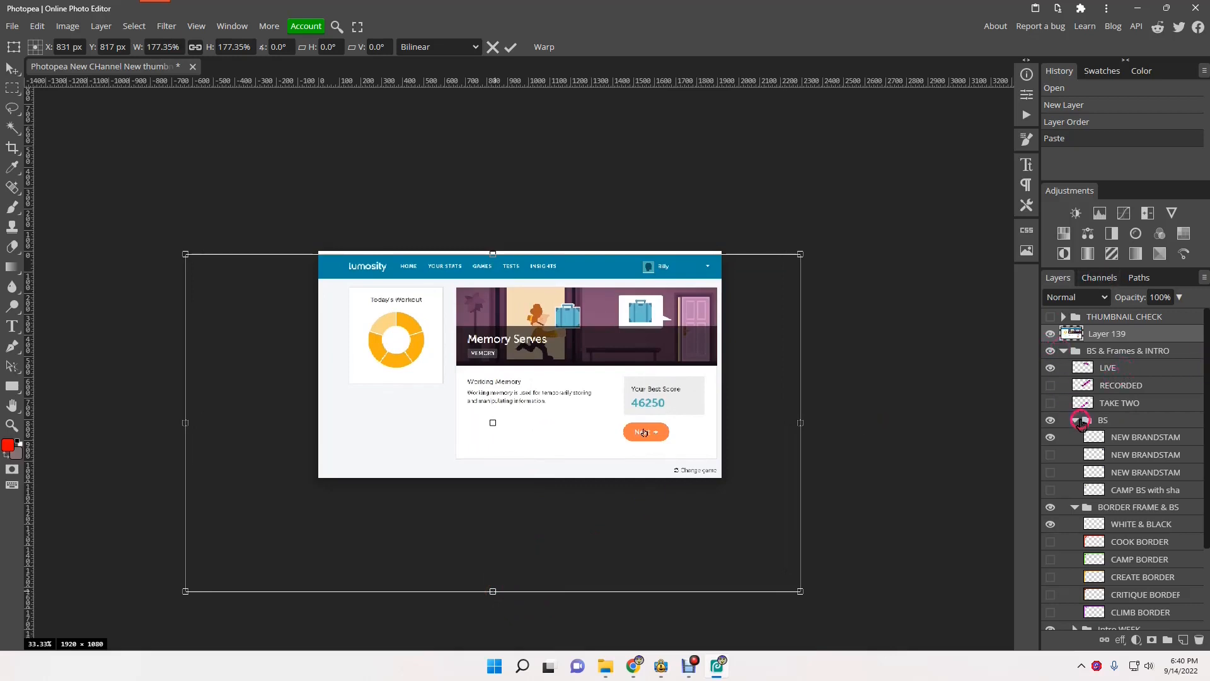
click(1075, 419)
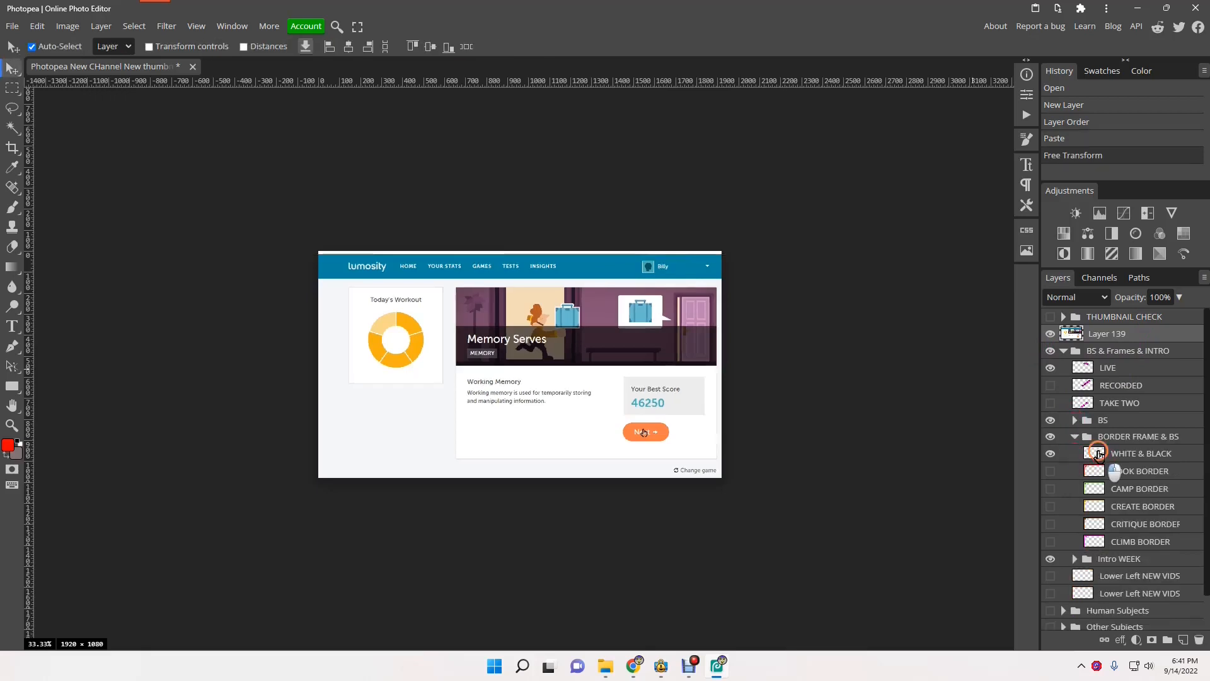
drag(1098, 453, 1092, 317)
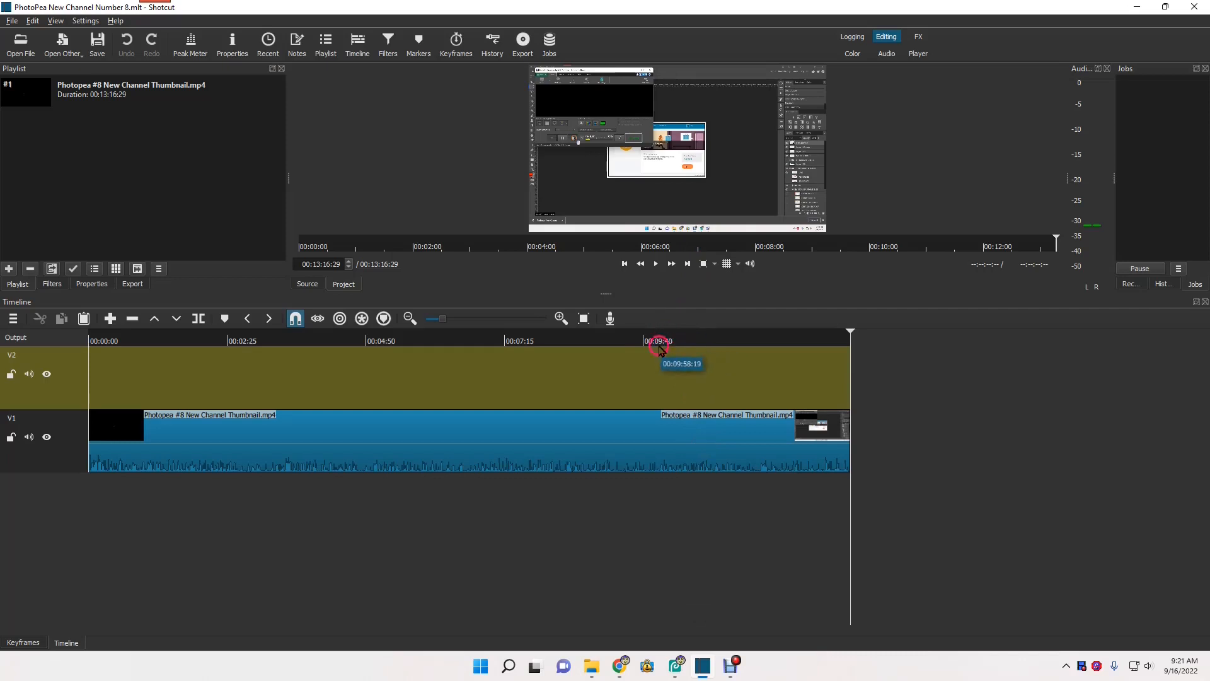
- Play the Shotcut recording briefly from about 09:55, stopping near 09:57
click(657, 340)
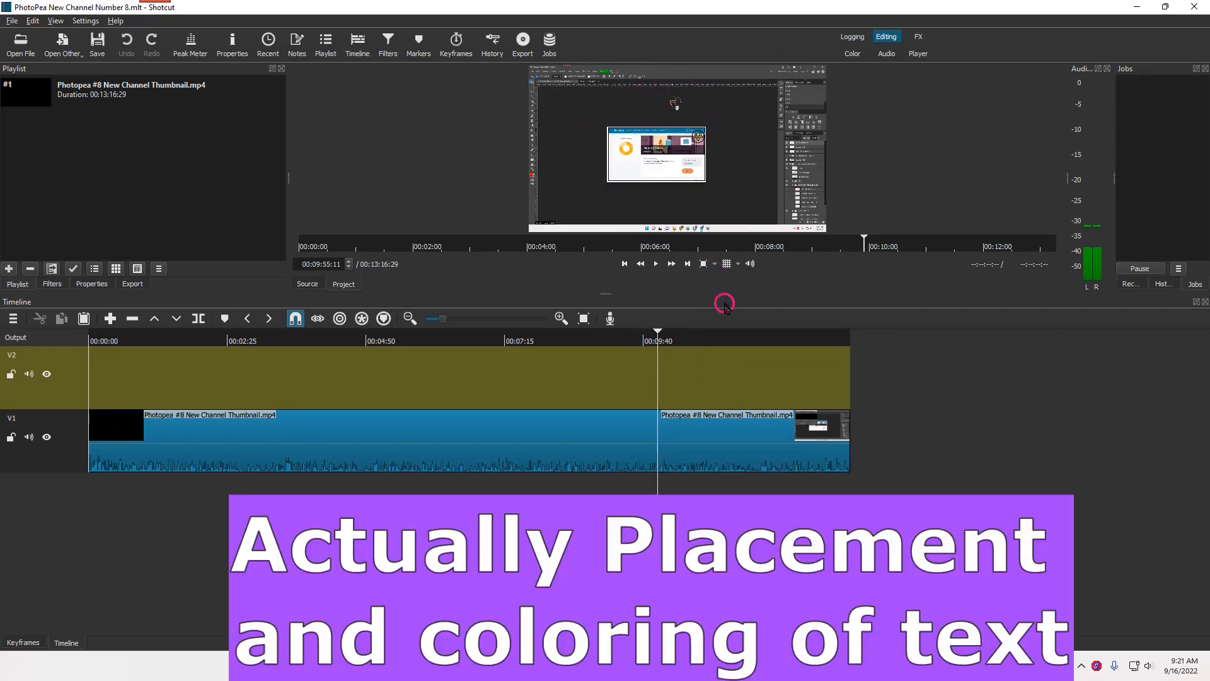
key(space)
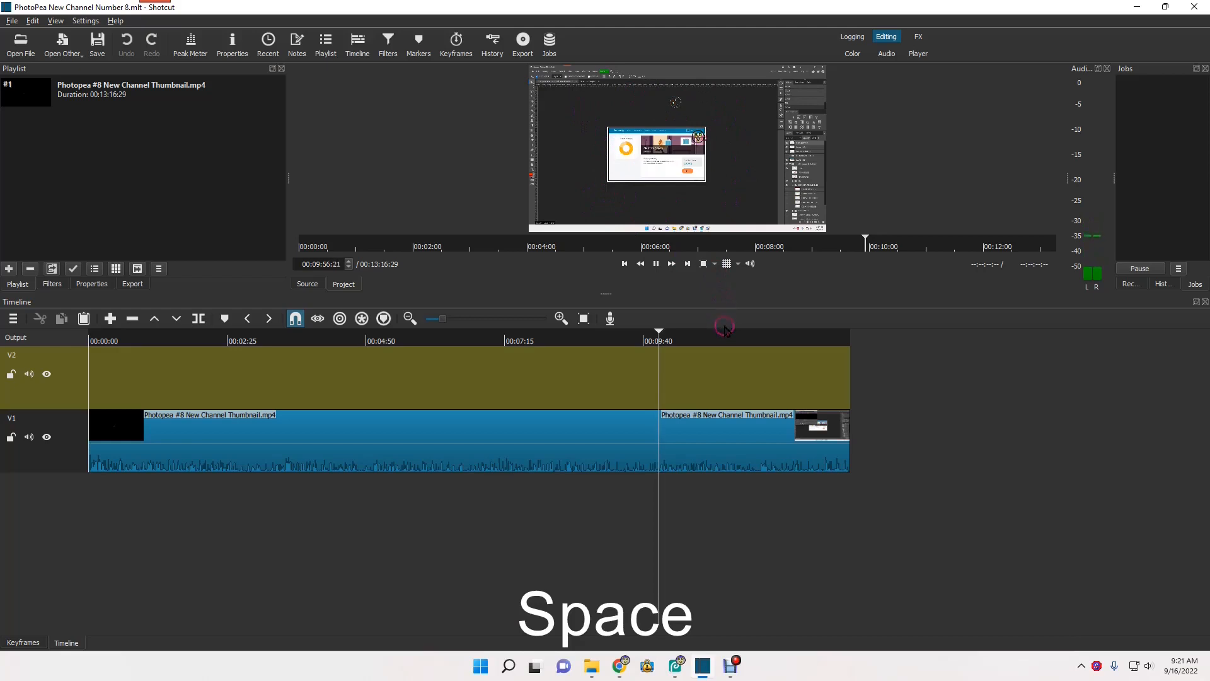
key(space)
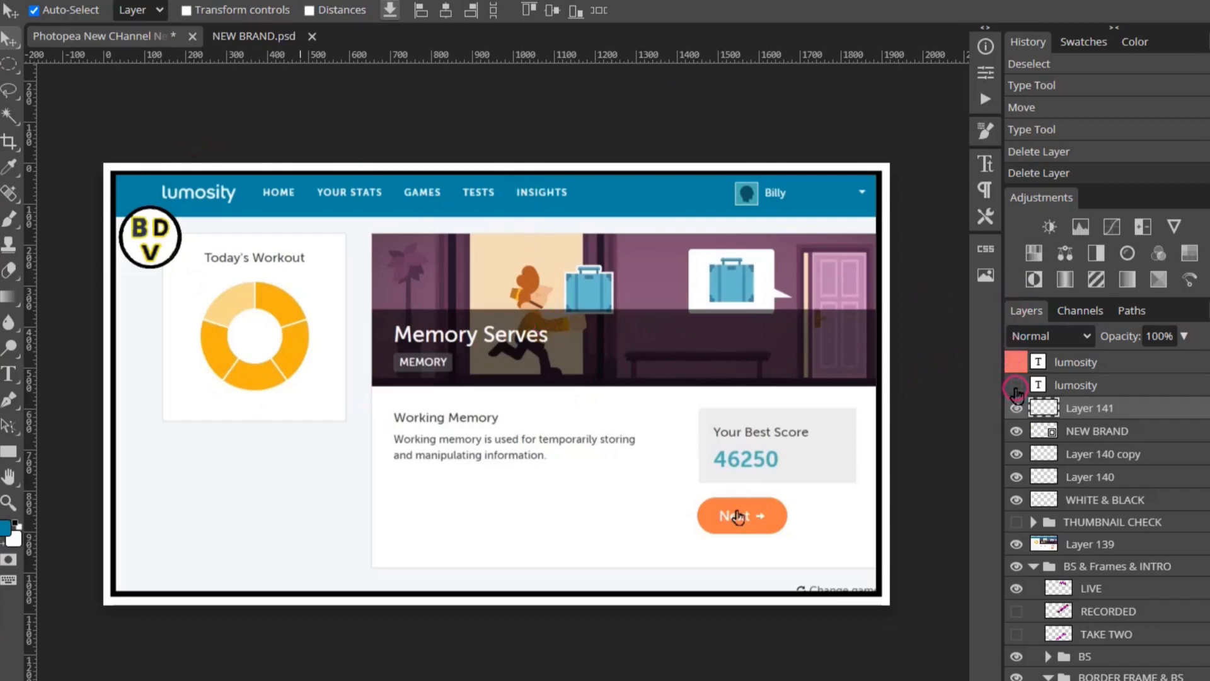
- Toggle the two lumosity text layers on and off to compare the blue and black versions
click(1016, 386)
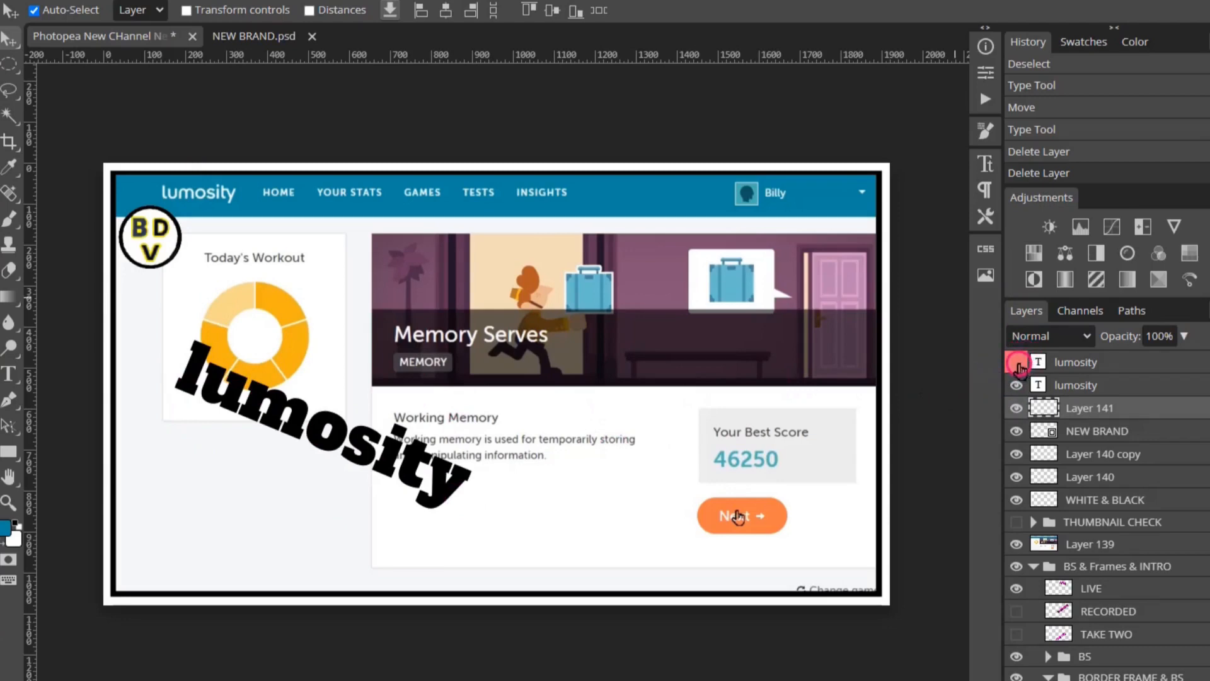
click(1016, 363)
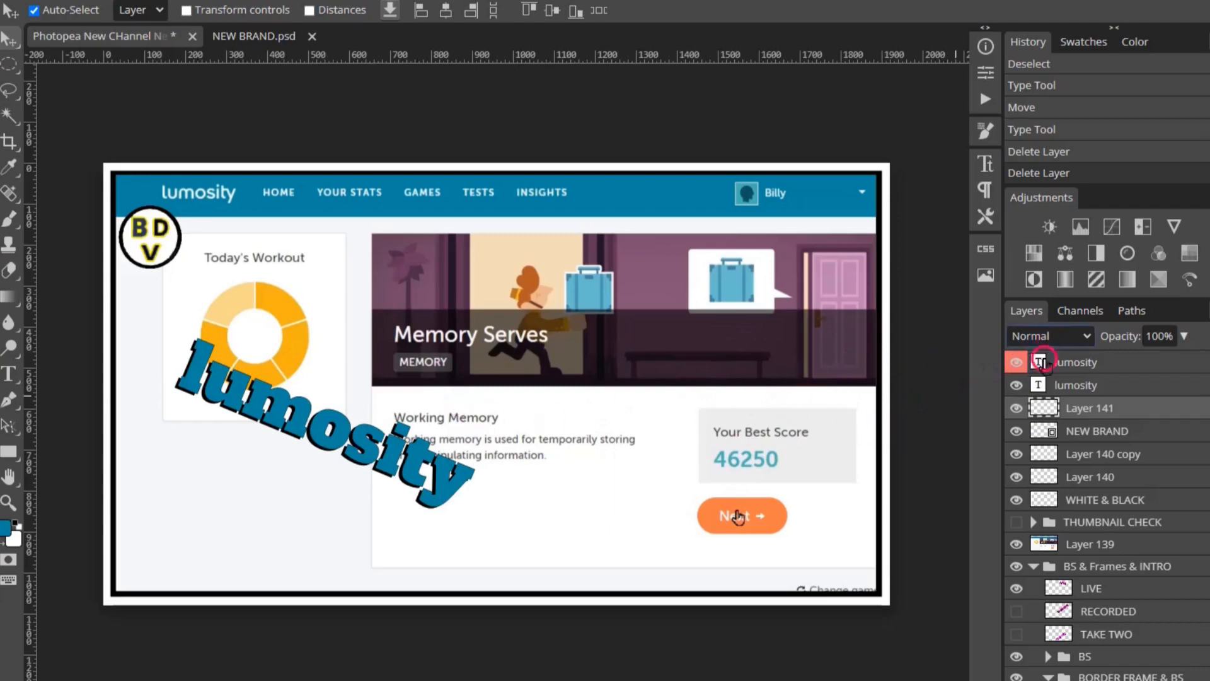
click(1016, 363)
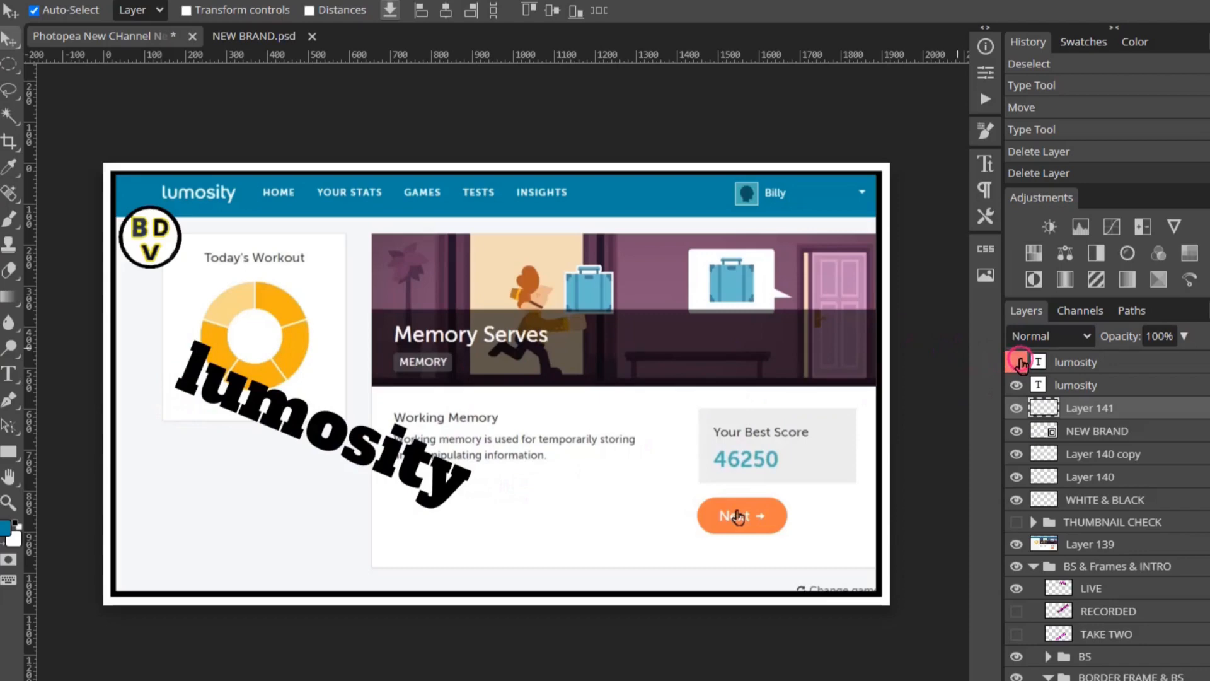
click(1019, 362)
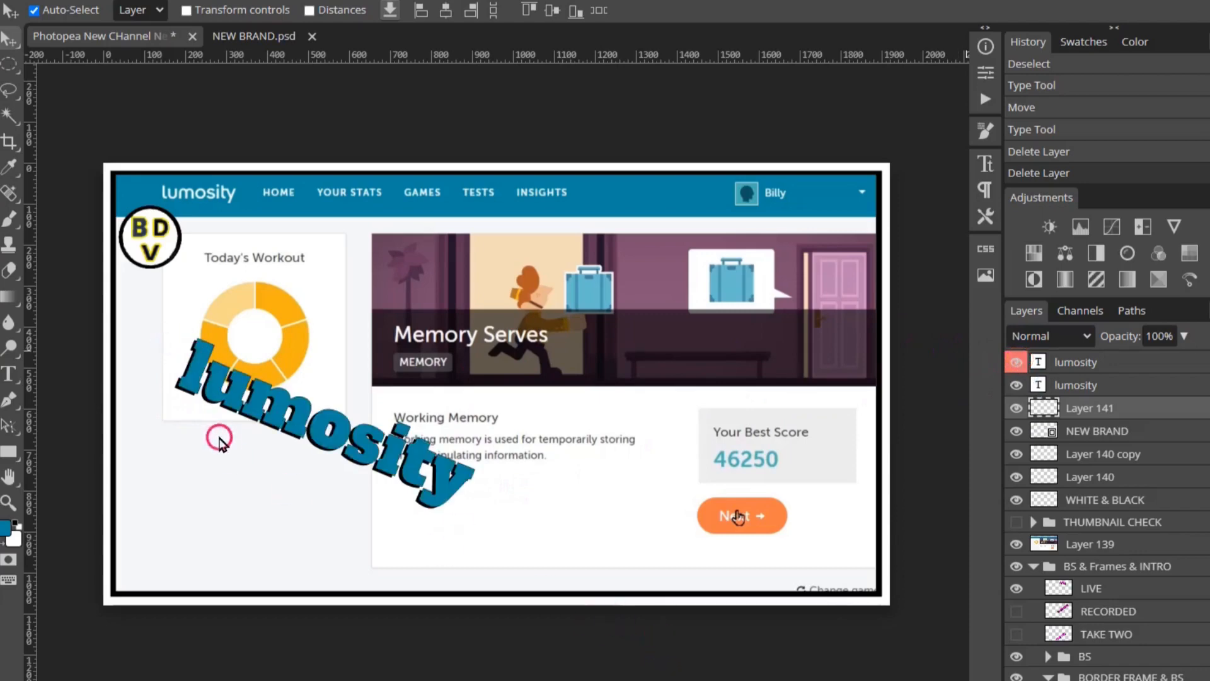
- Select the lumosity text with the Horizontal Type tool and hide the black duplicate lumosity layer
click(8, 374)
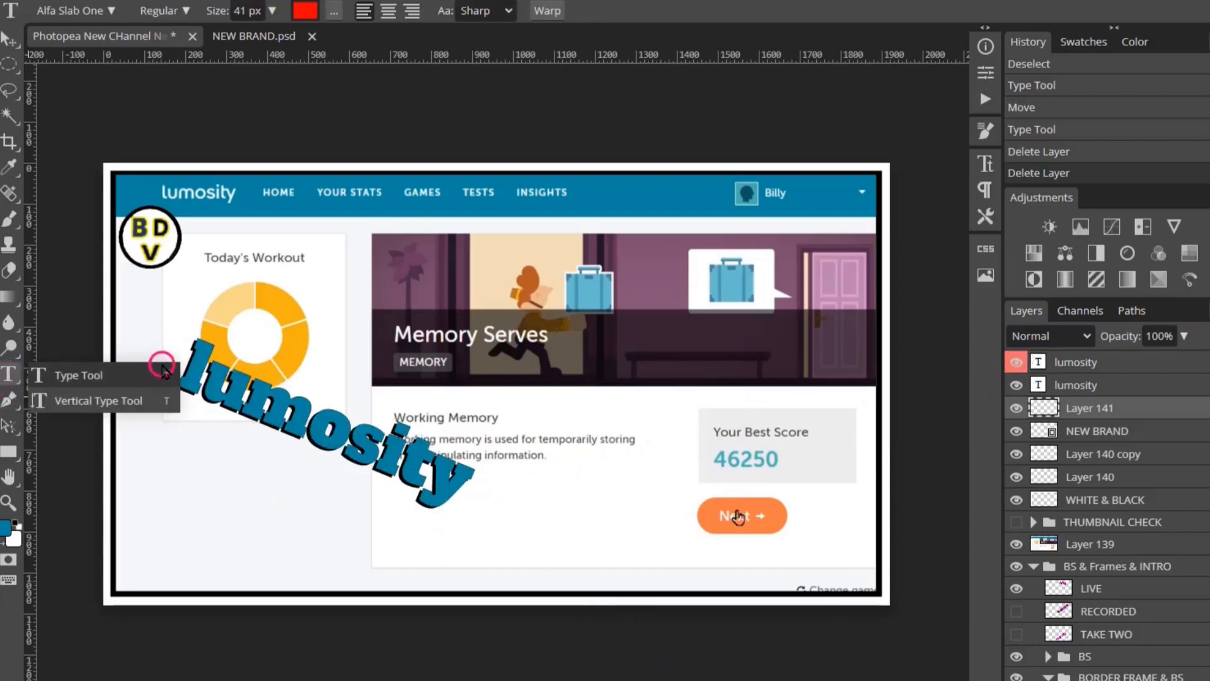
click(162, 368)
drag(179, 354, 479, 491)
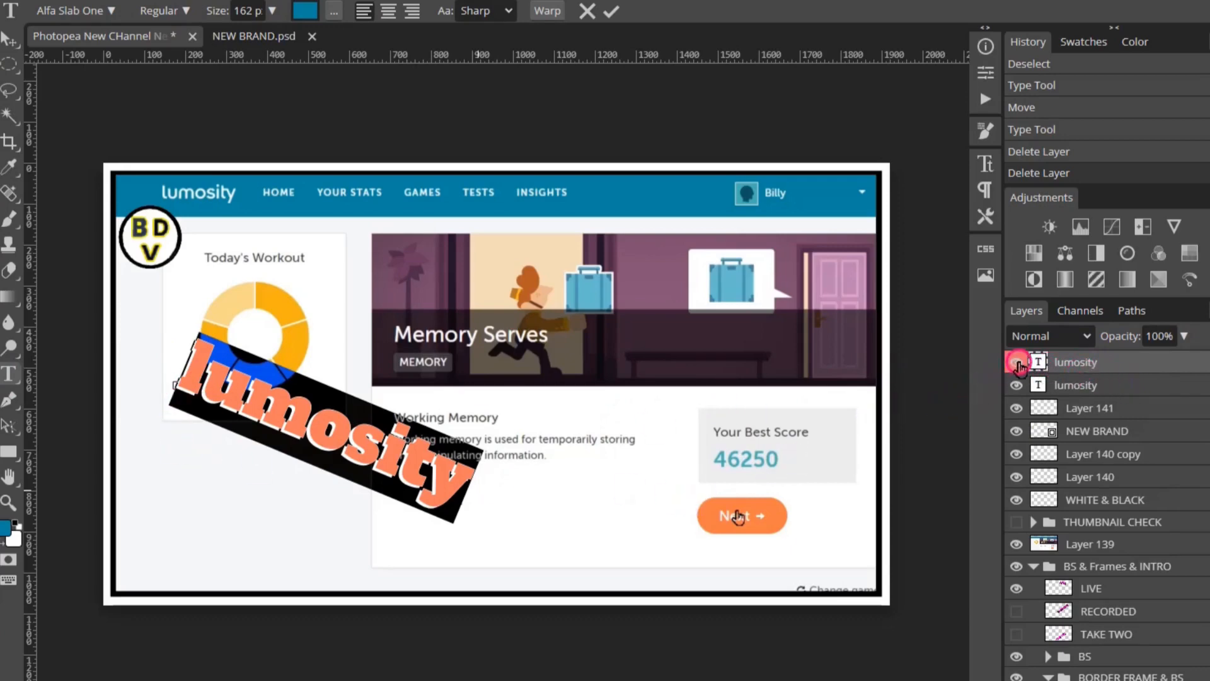
click(1017, 363)
click(1017, 363)
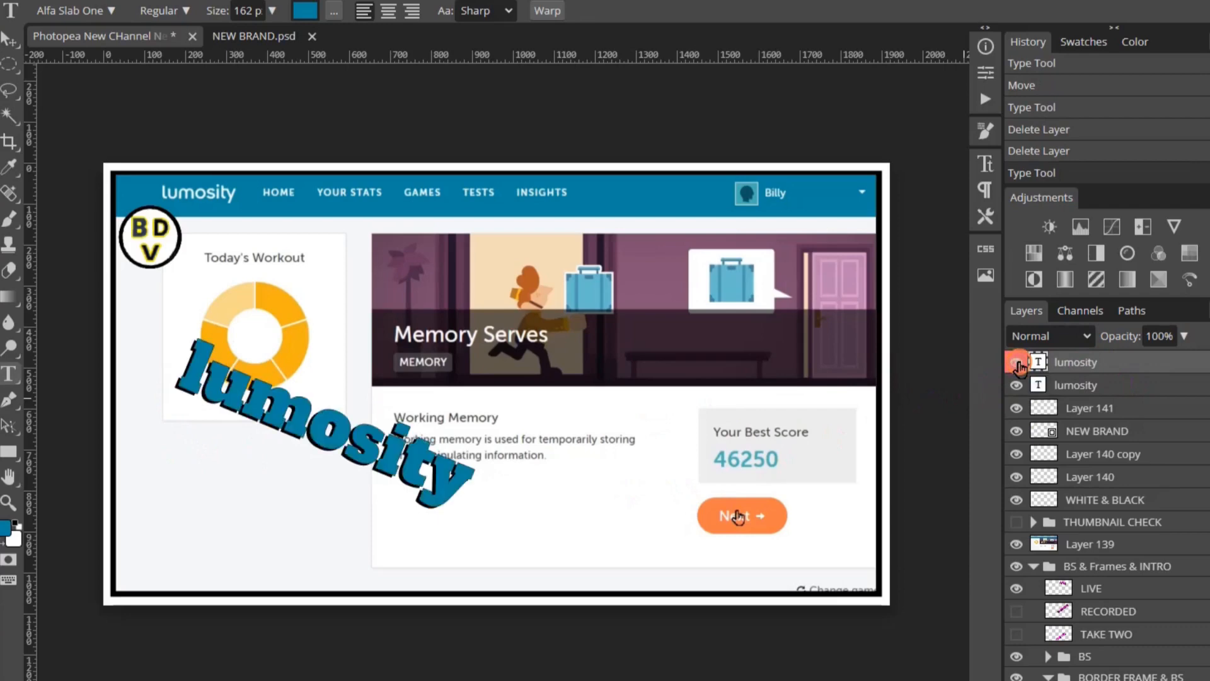
click(1017, 363)
click(1016, 385)
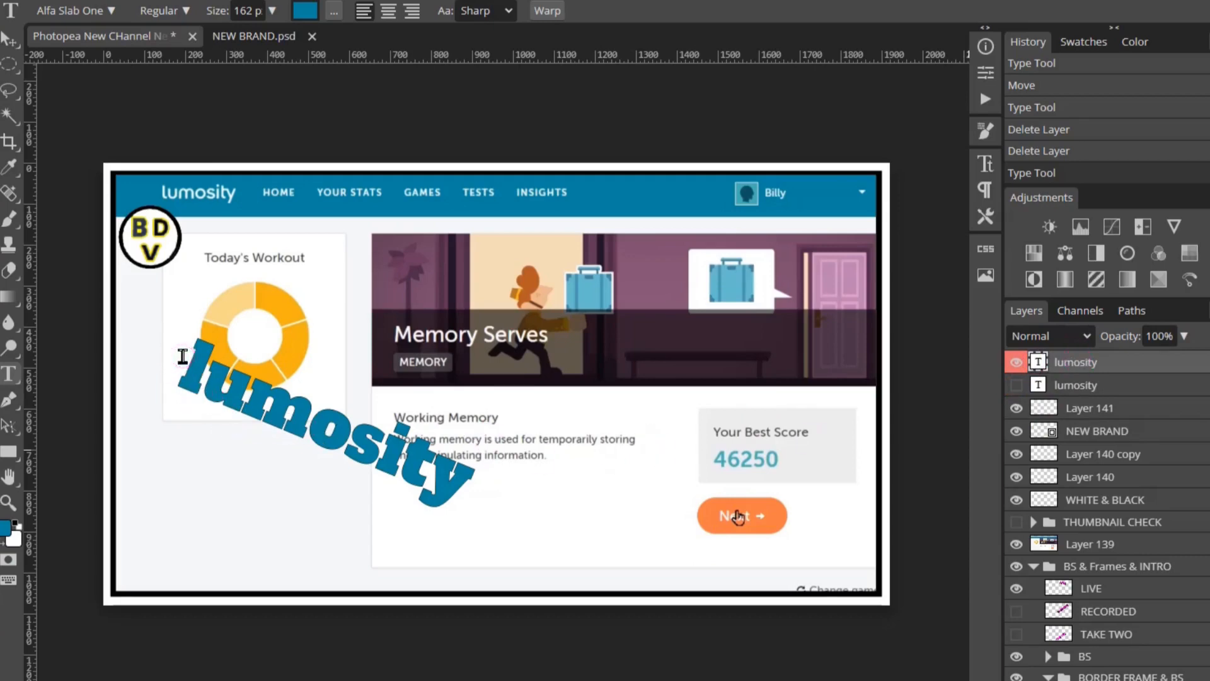
drag(183, 356, 486, 500)
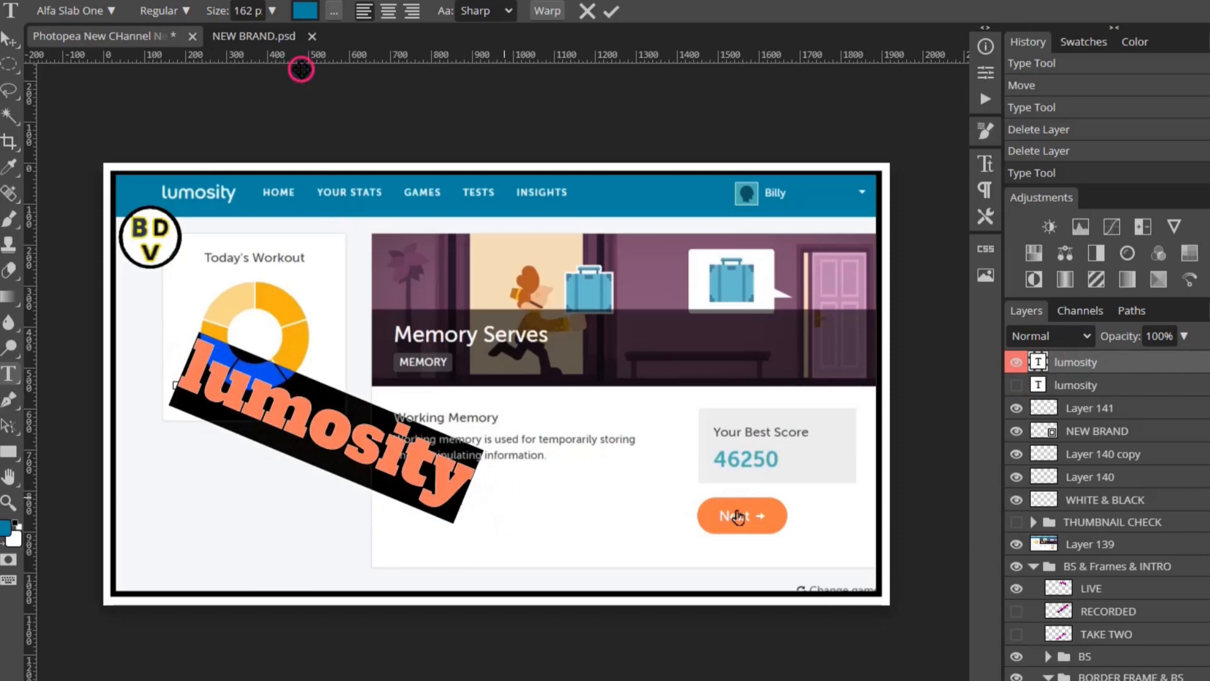
- Recolour the selected lumosity text to near-white f9fbfb and commit the edit
click(305, 10)
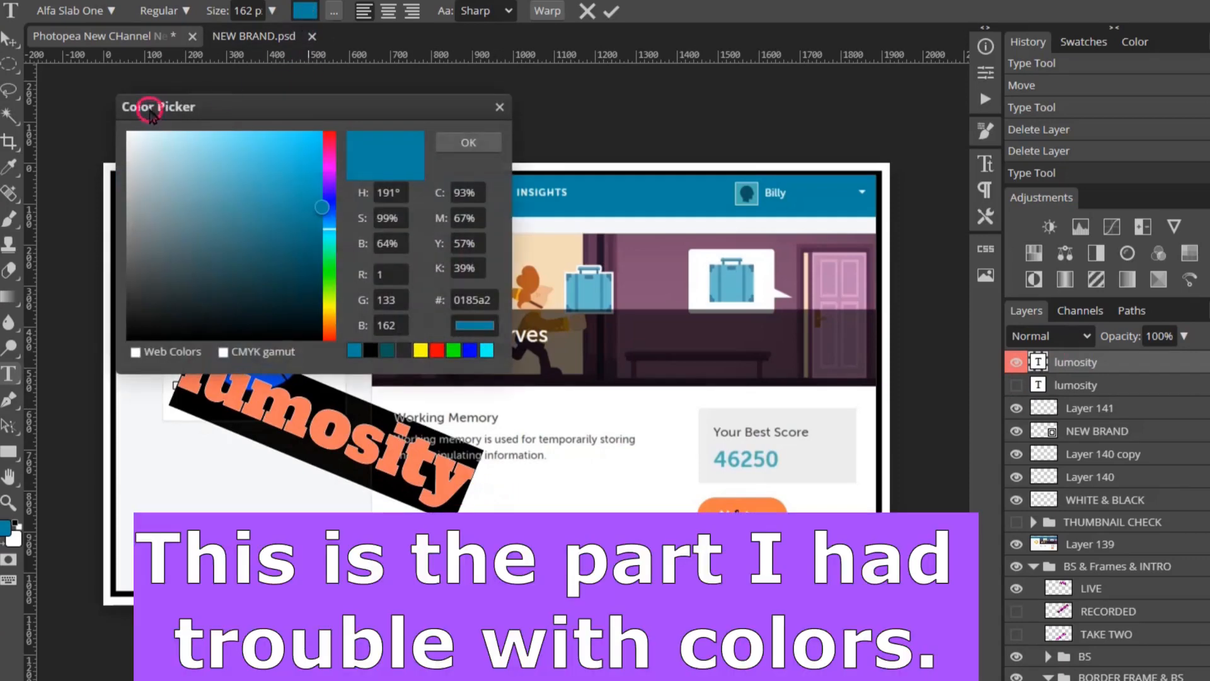
click(128, 134)
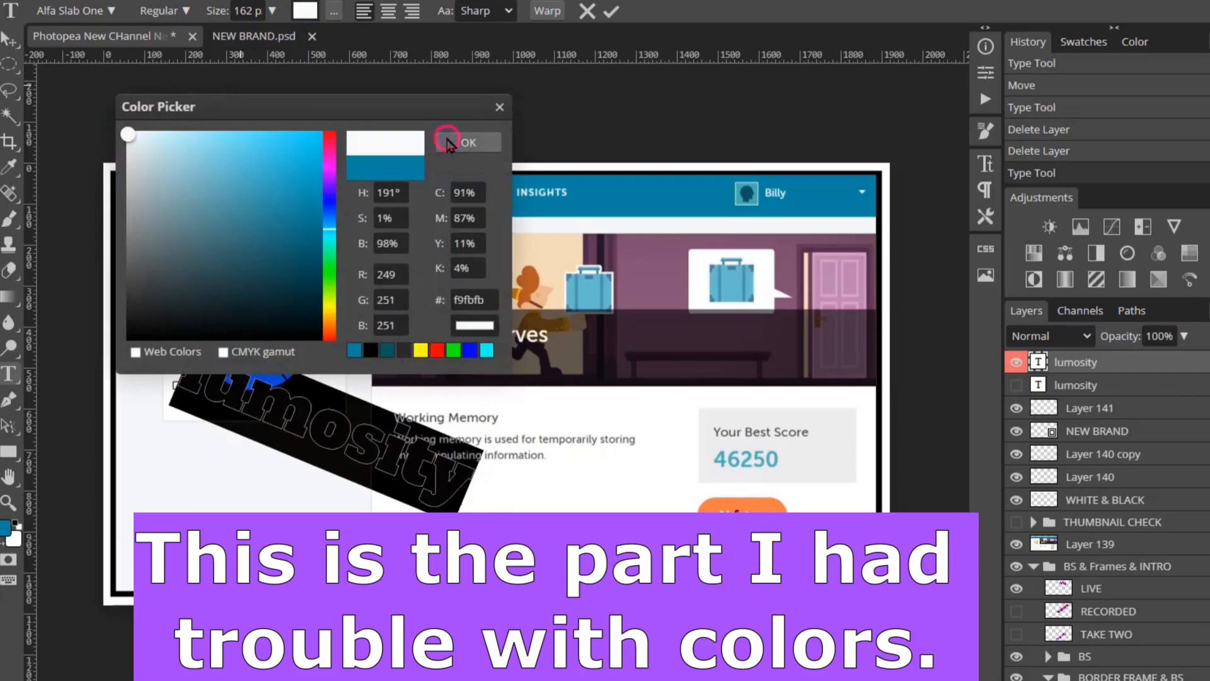
click(470, 143)
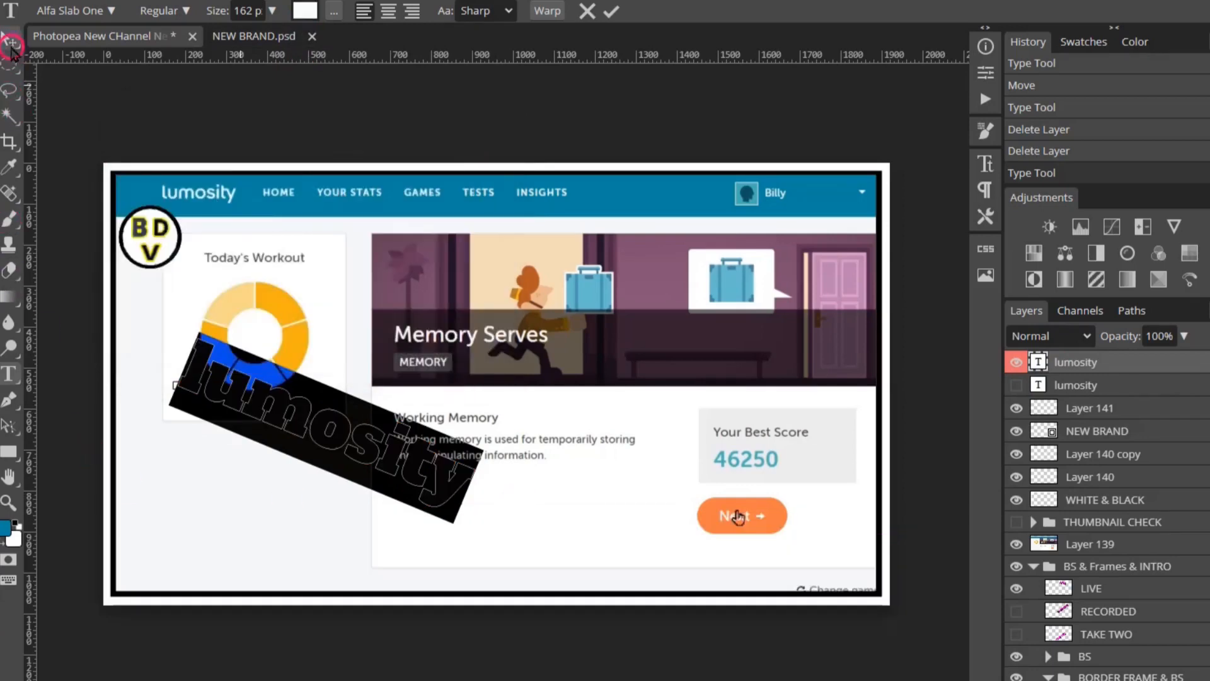
click(10, 40)
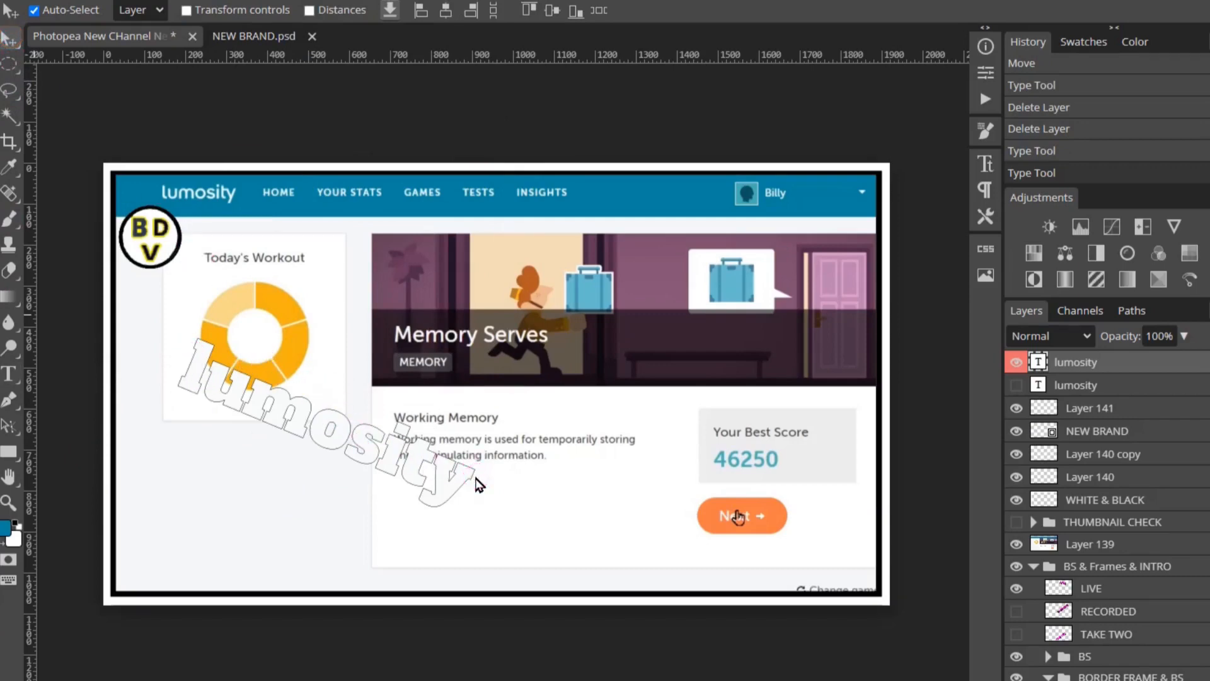
- Reselect the whole lumosity text with the Type tool for further editing
click(172, 360)
click(11, 374)
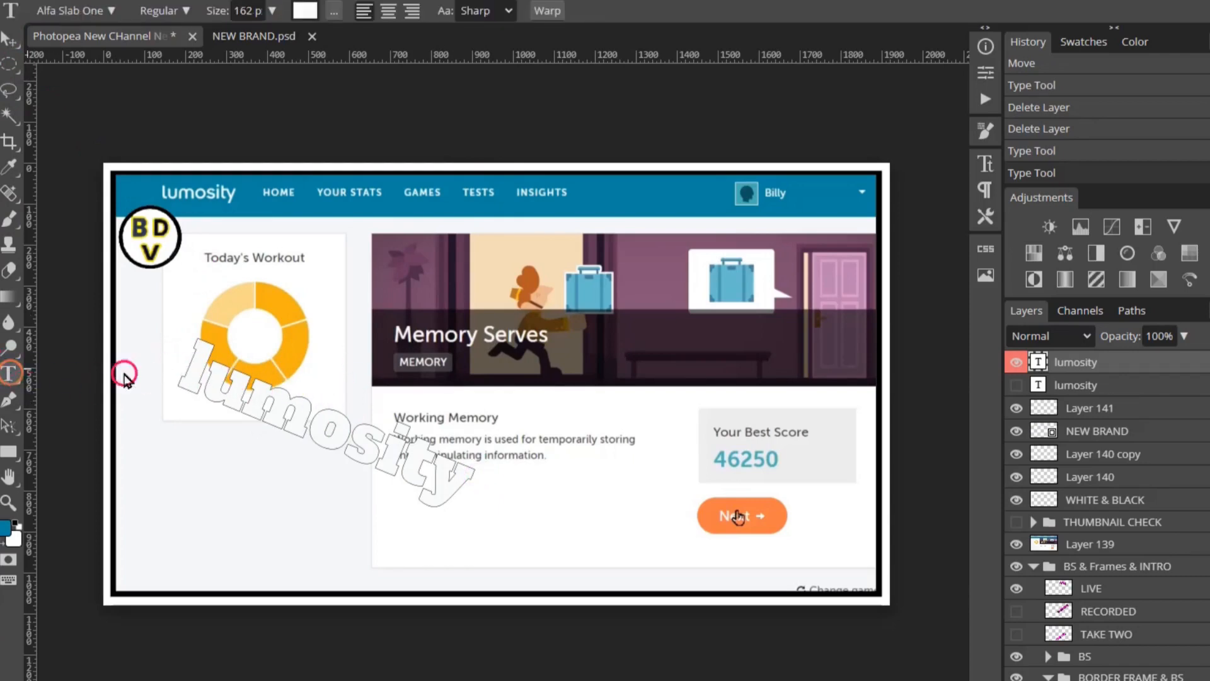
drag(176, 361, 473, 495)
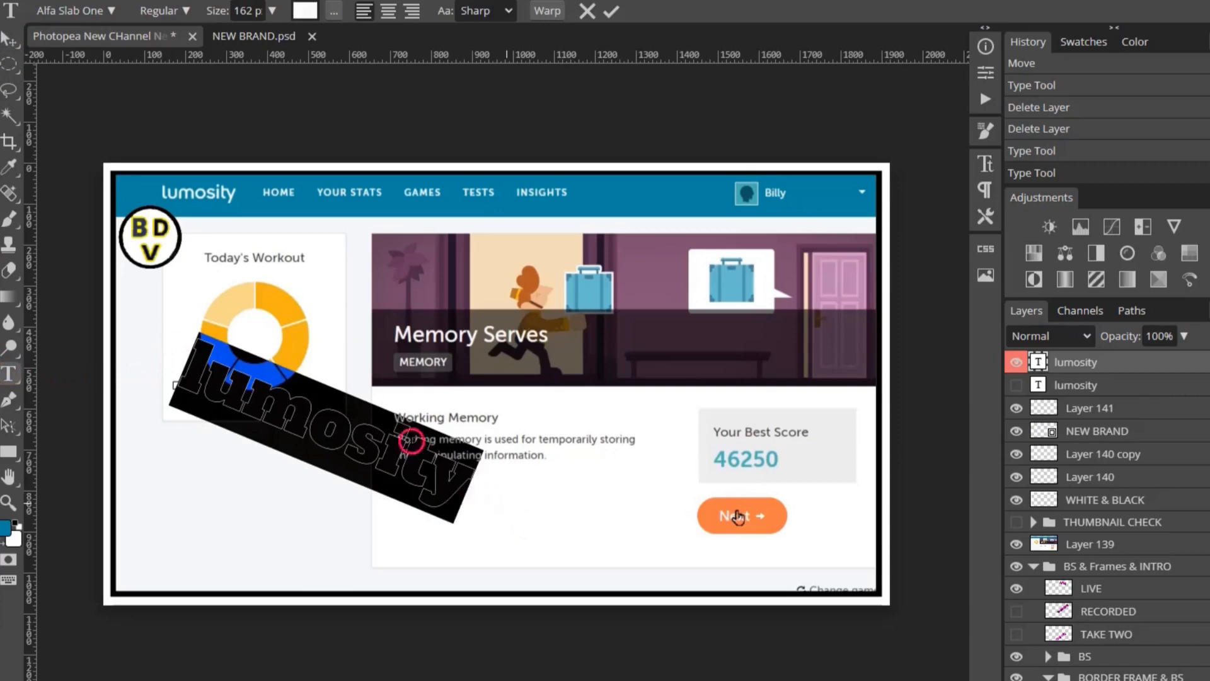
- Turn off the outline stroke on the lumosity text and commit the change
click(335, 14)
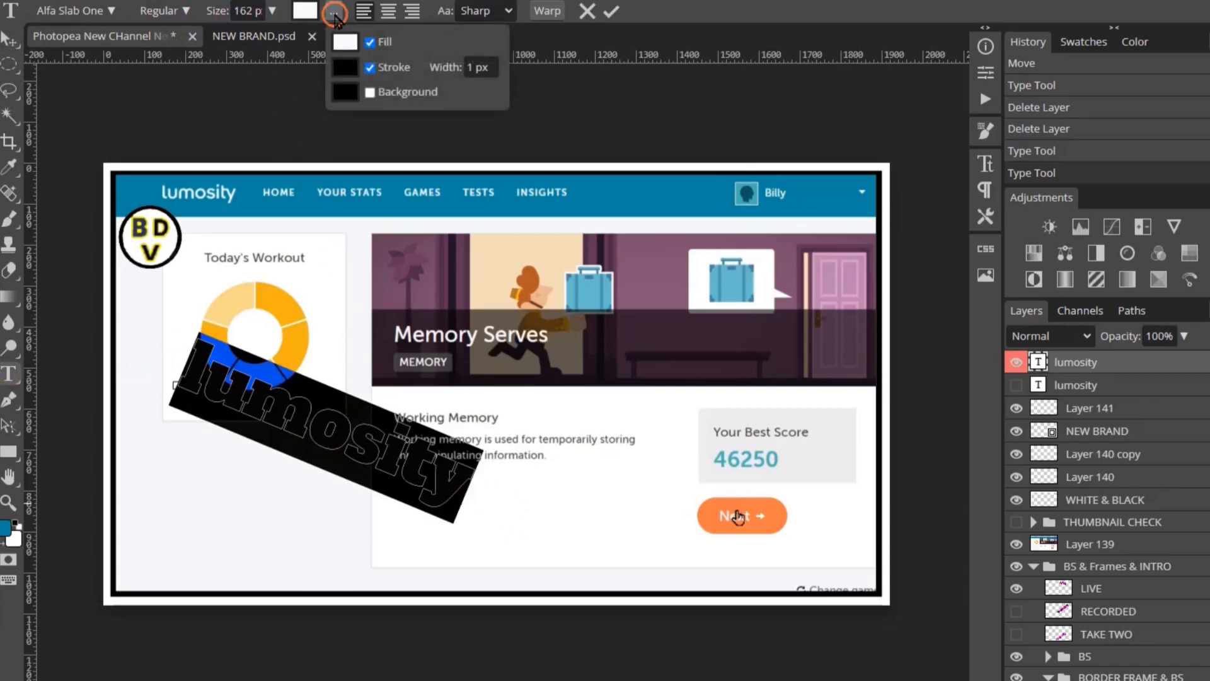
click(370, 67)
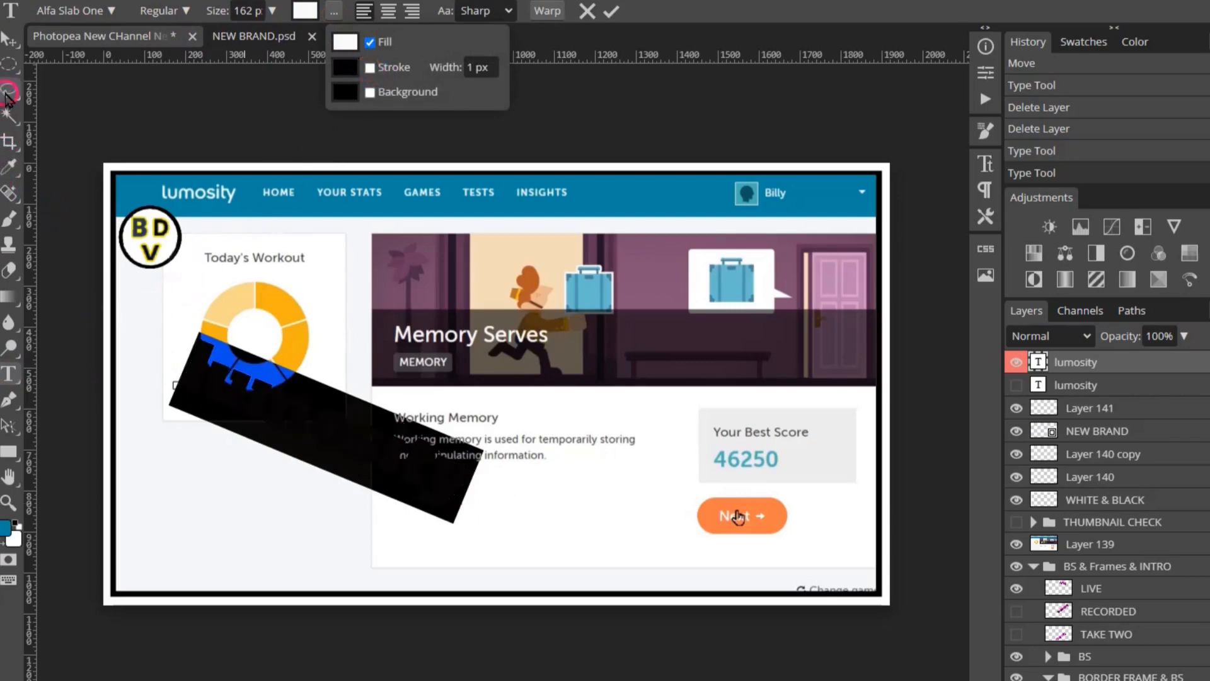
click(8, 39)
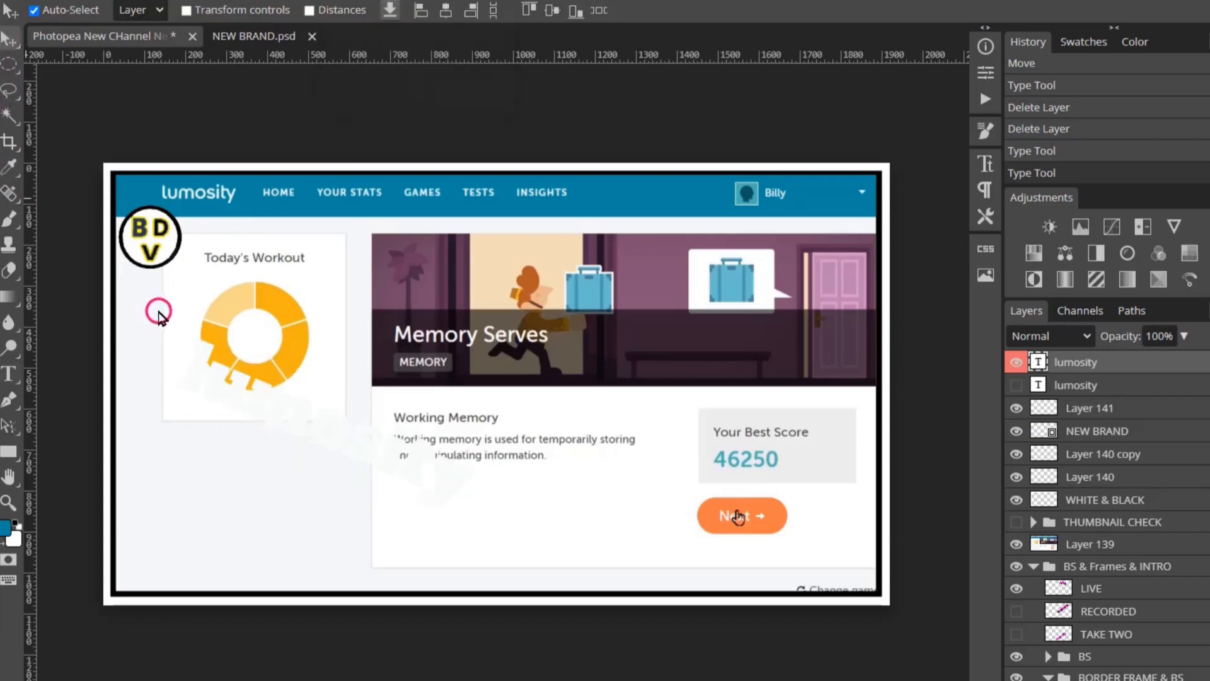
- Delete the stray empty text layer accidentally created on the canvas
key(t)
click(171, 353)
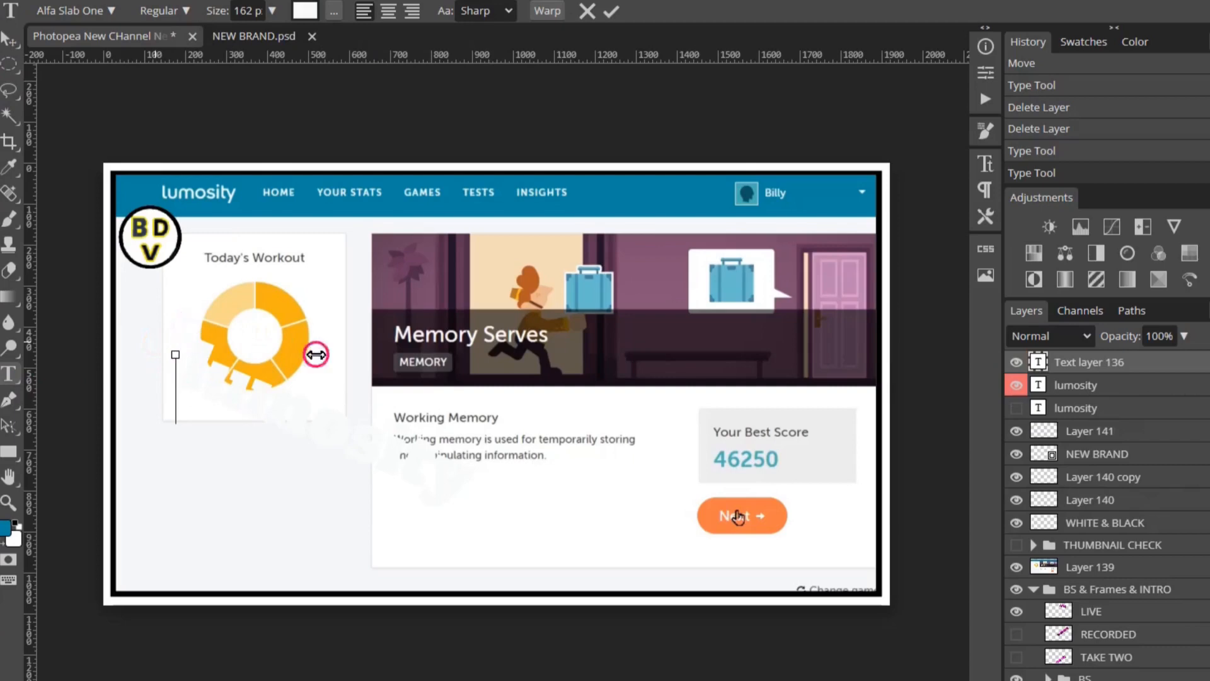
click(1128, 369)
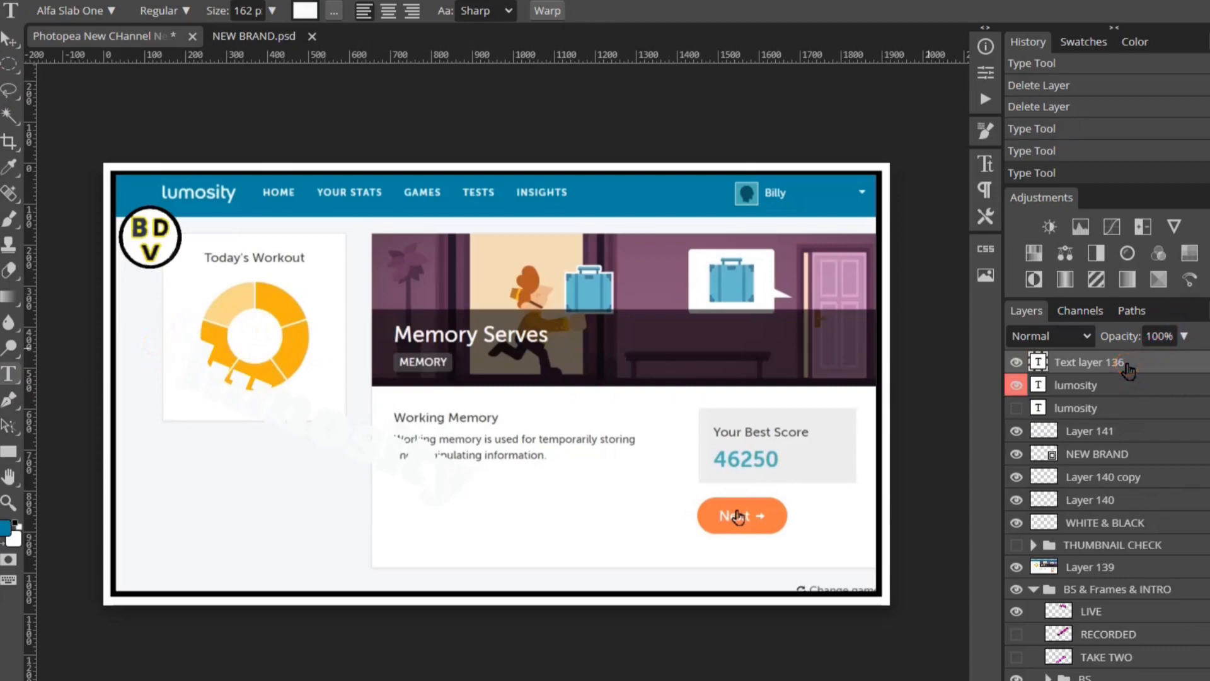
key(Delete)
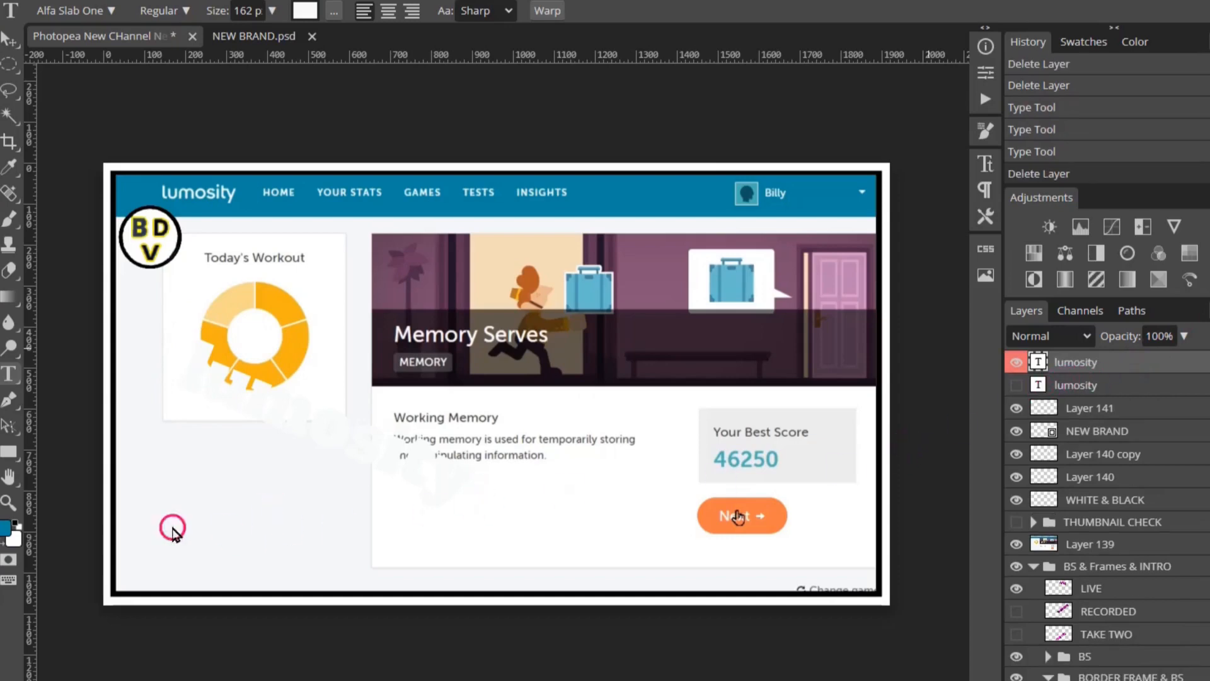
- Reselect the angled lumosity text and bring up its colour picker showing f9fbfb
right_click(9, 377)
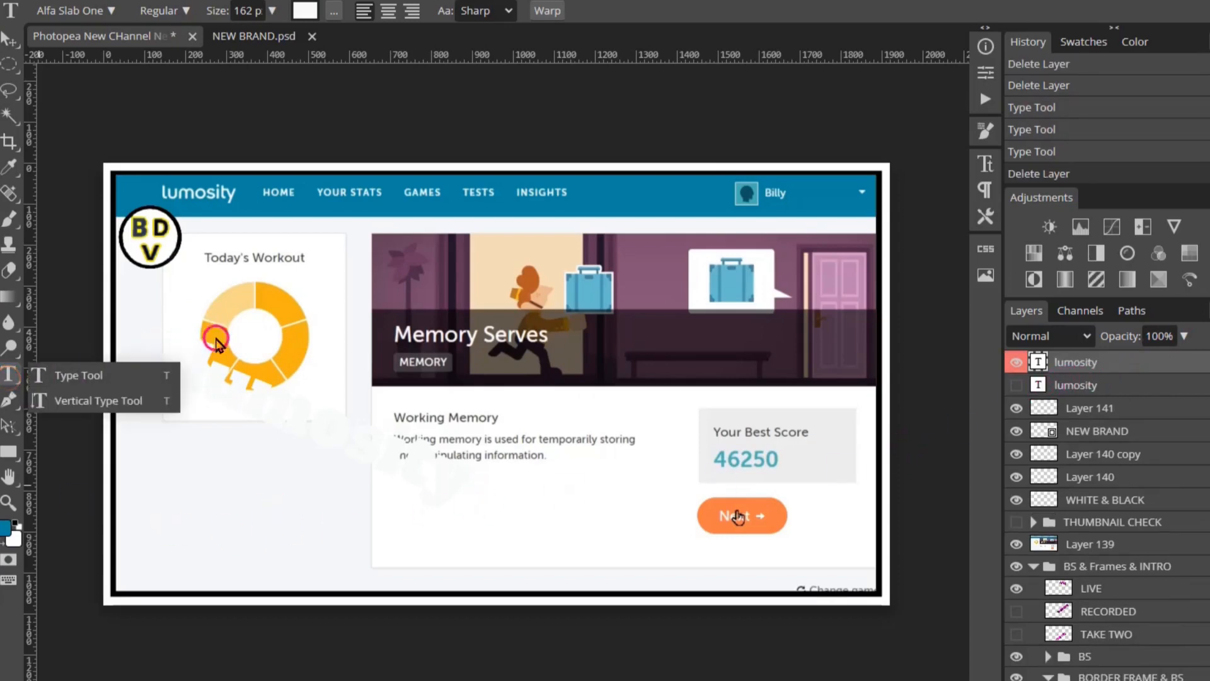
drag(190, 367, 496, 520)
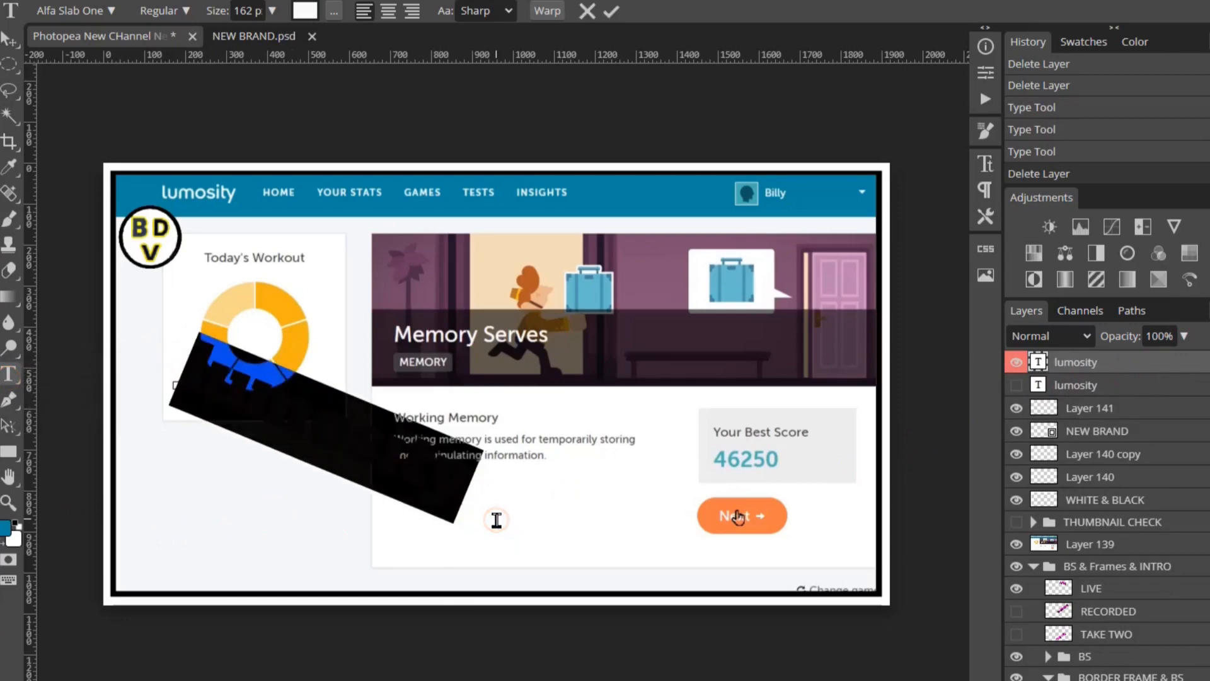
click(302, 12)
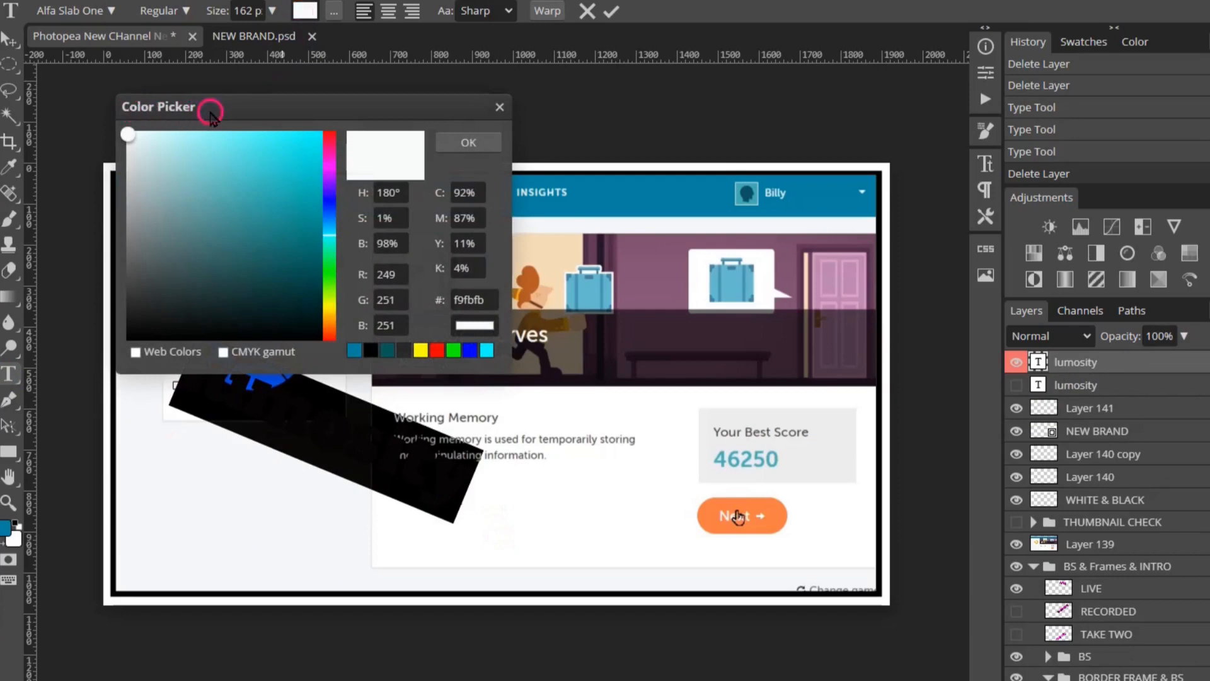
- Sample the banner's blue and lighten it to light blue 2dd1f5 as the text colour
click(642, 192)
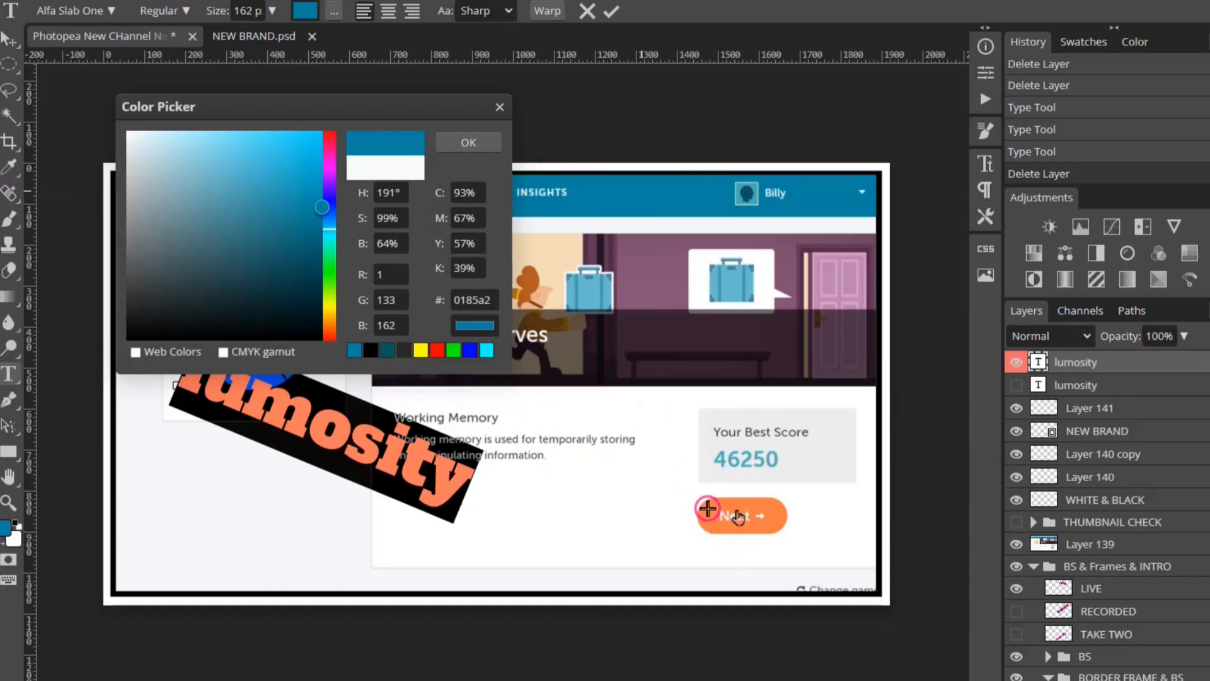
click(707, 508)
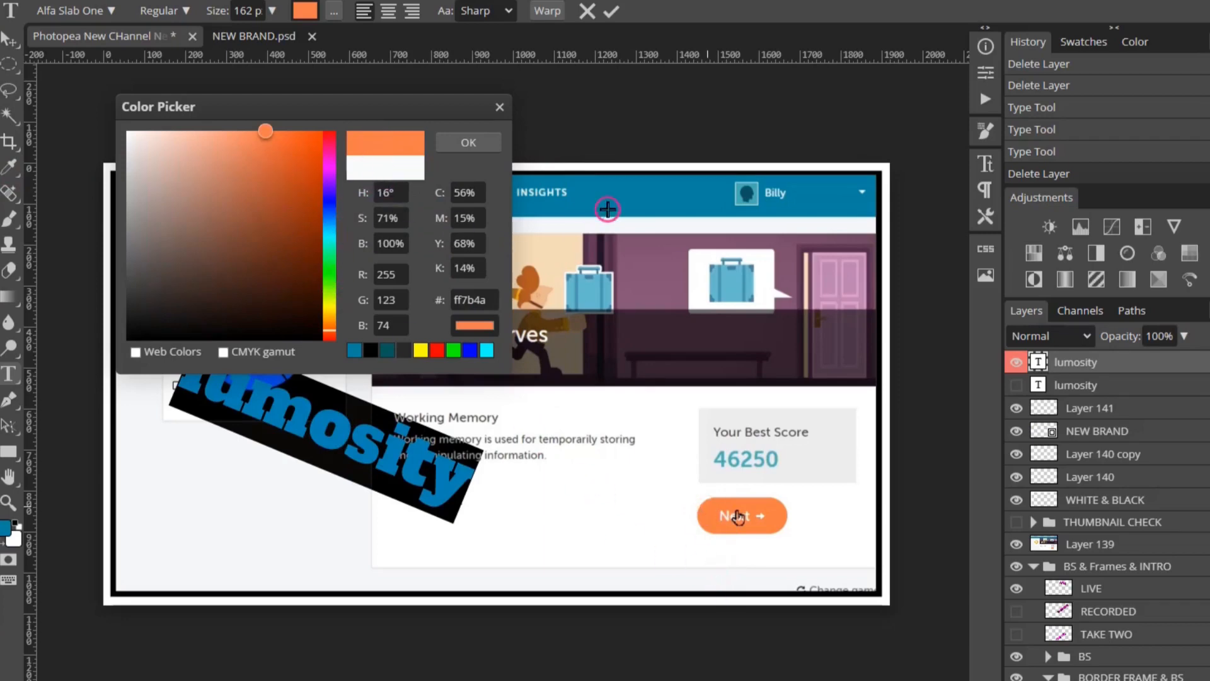
click(649, 189)
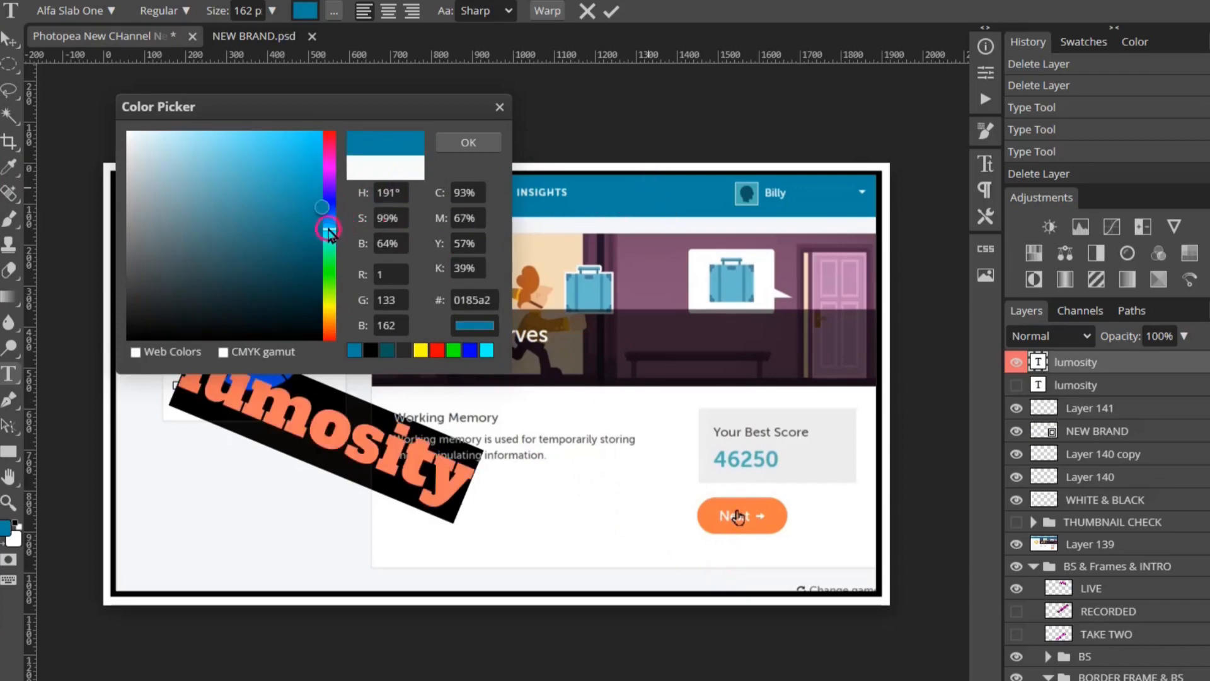
drag(318, 208, 288, 143)
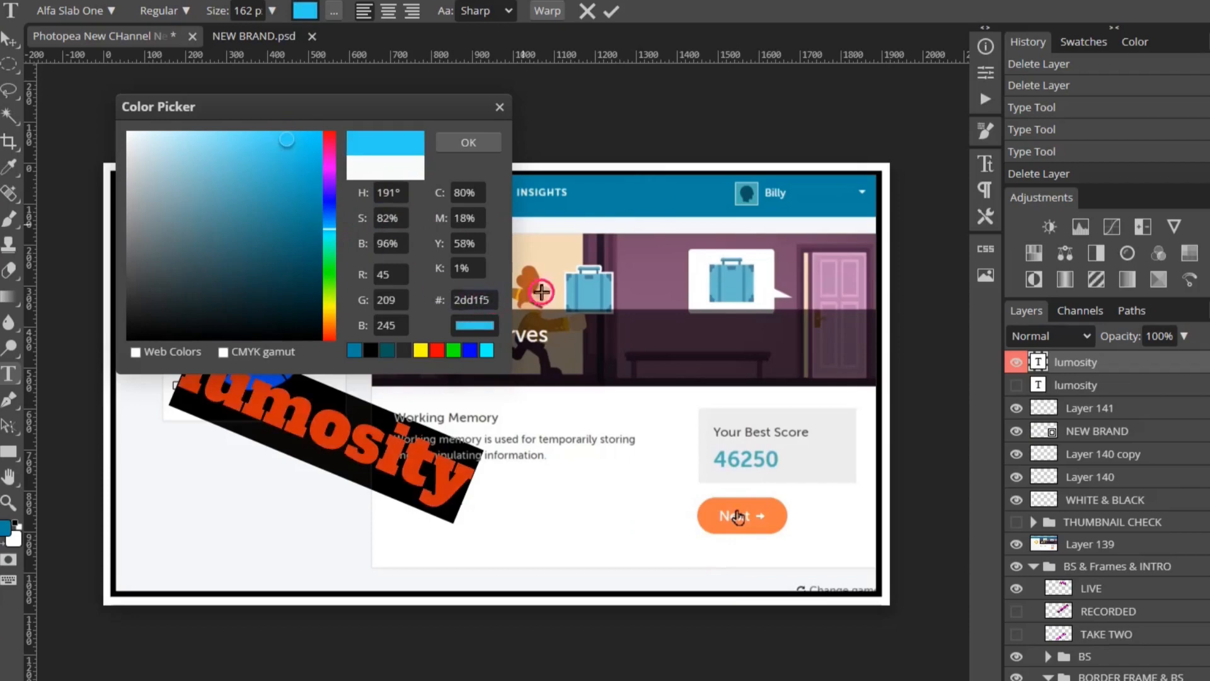
click(480, 142)
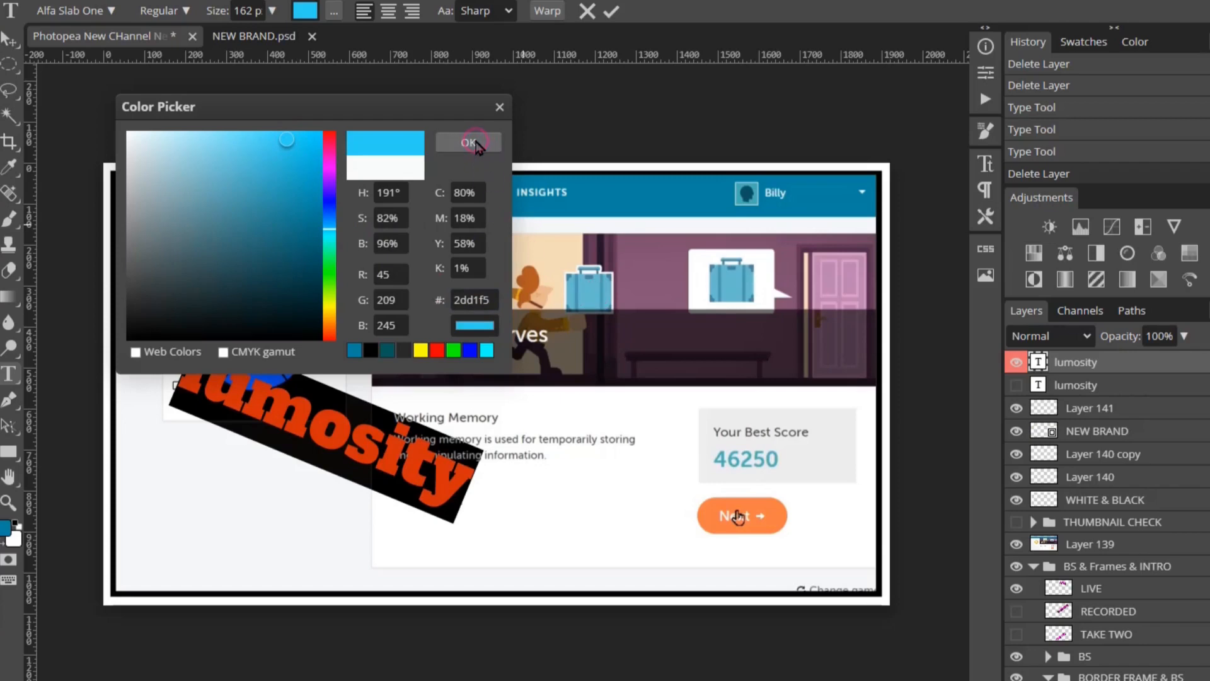
click(476, 144)
click(323, 438)
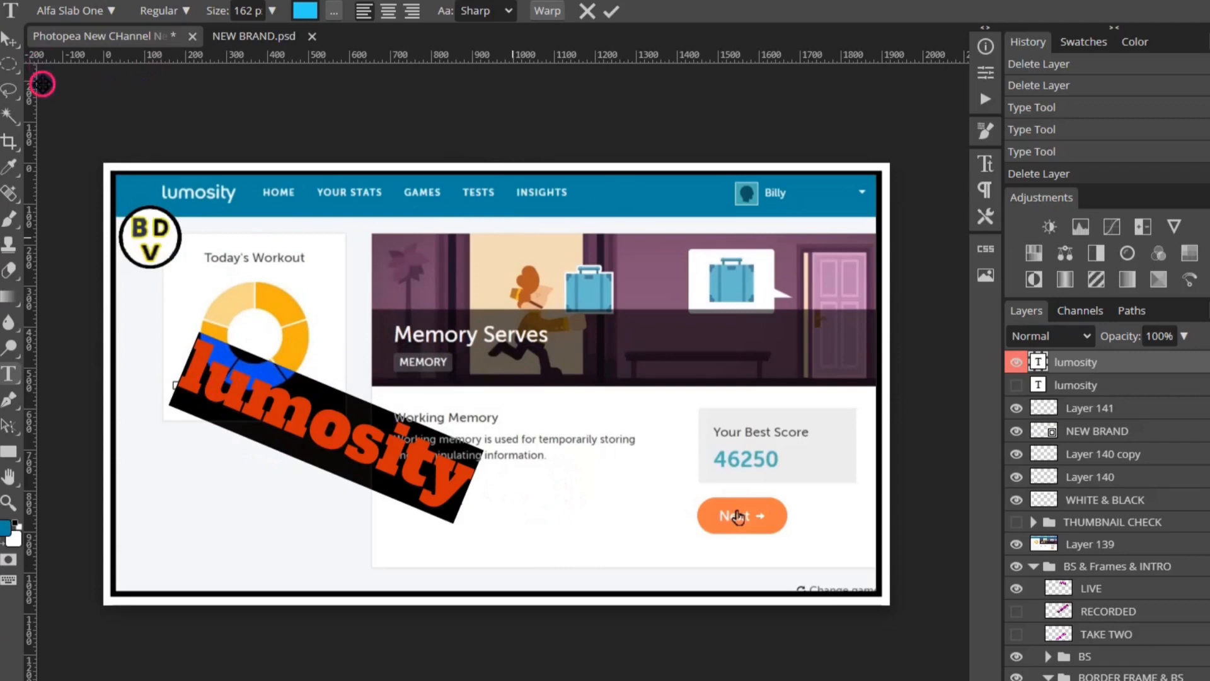
- Commit the light blue text, enable its outline stroke, and show the second lumosity layer behind it
click(8, 63)
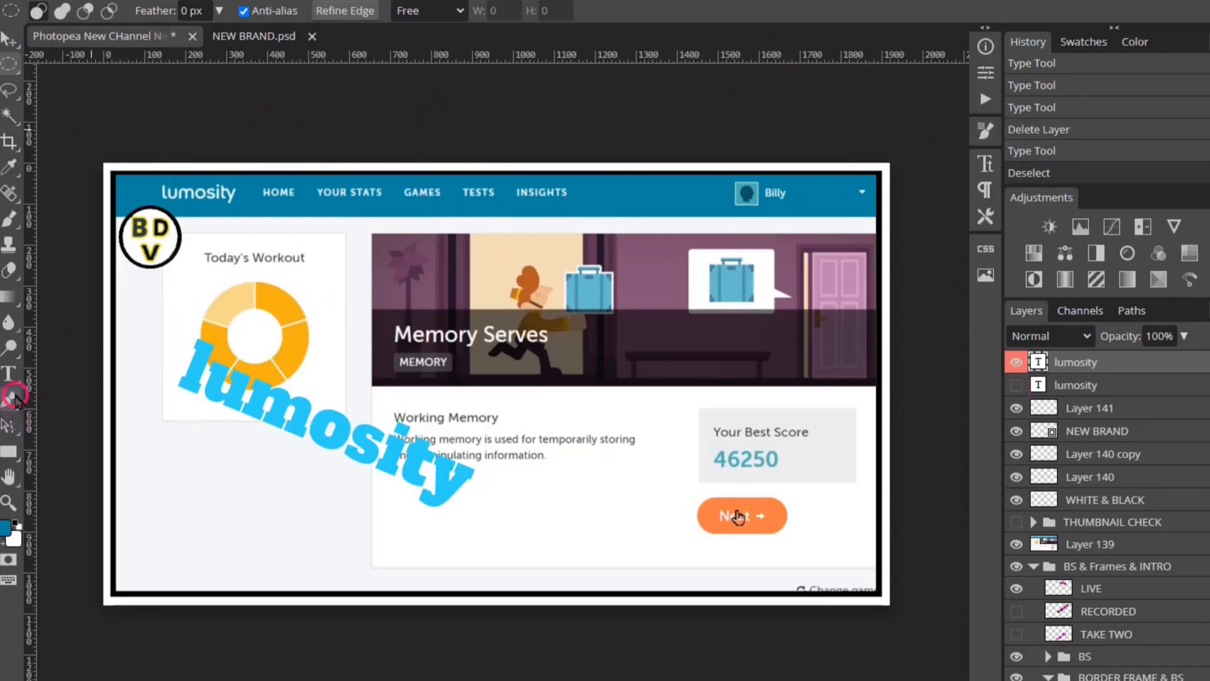
click(9, 374)
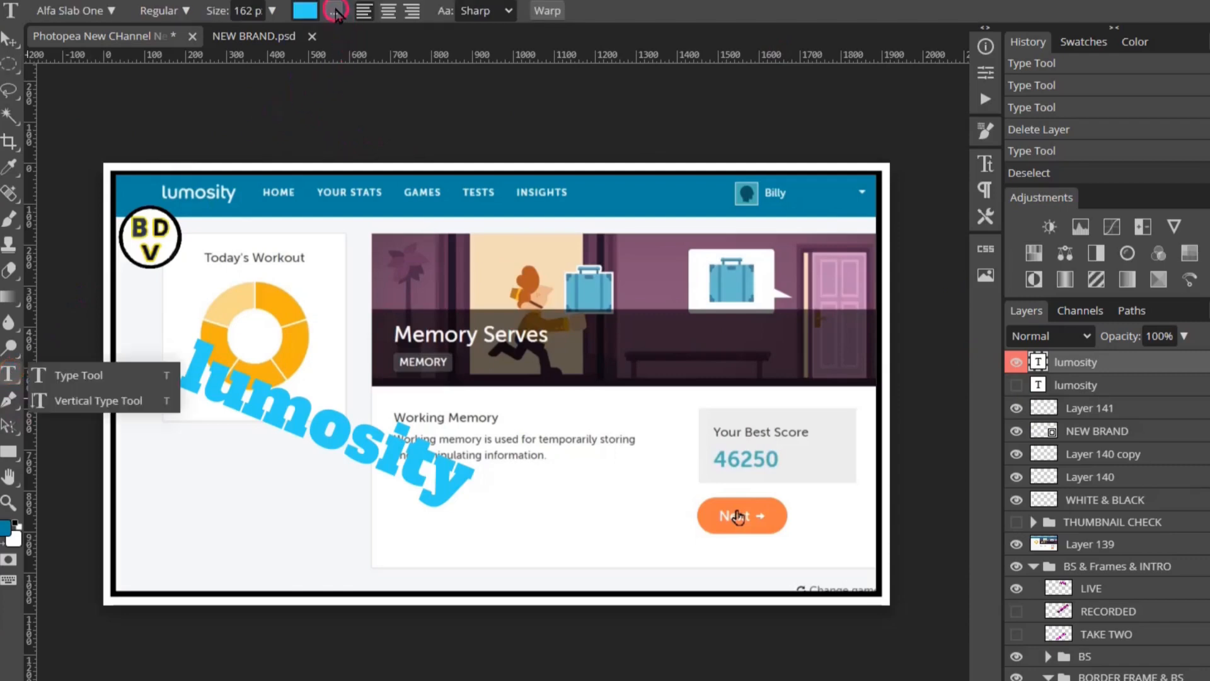
click(335, 12)
click(370, 68)
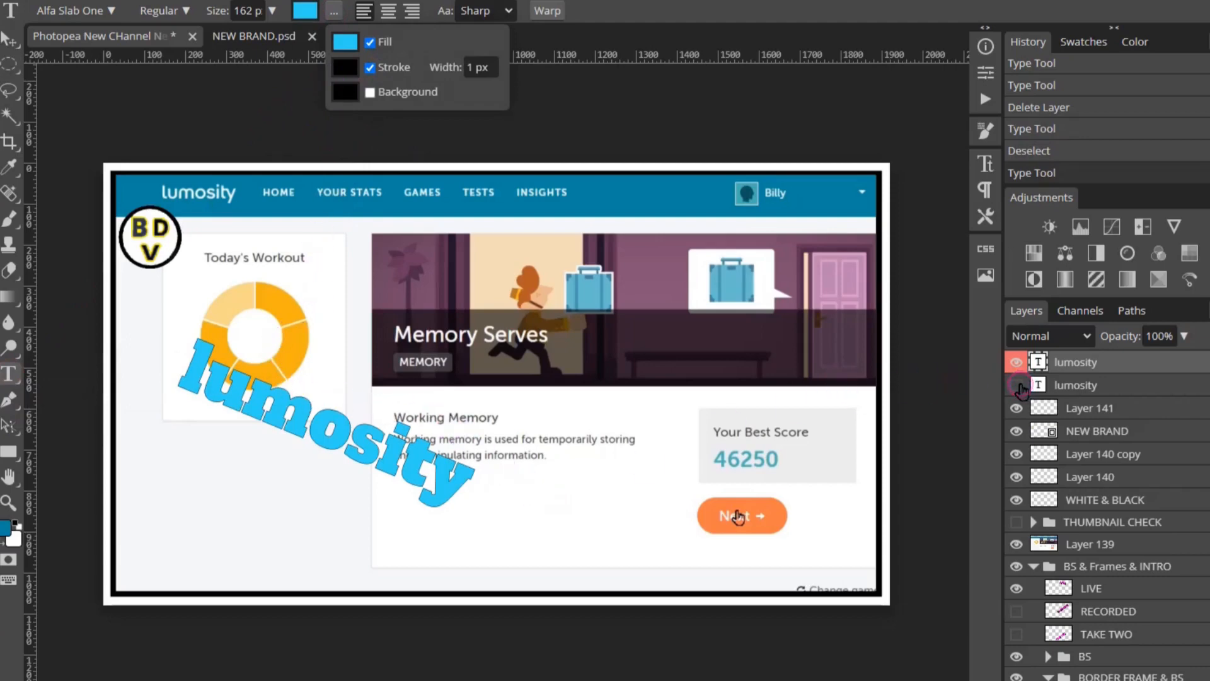
click(1017, 385)
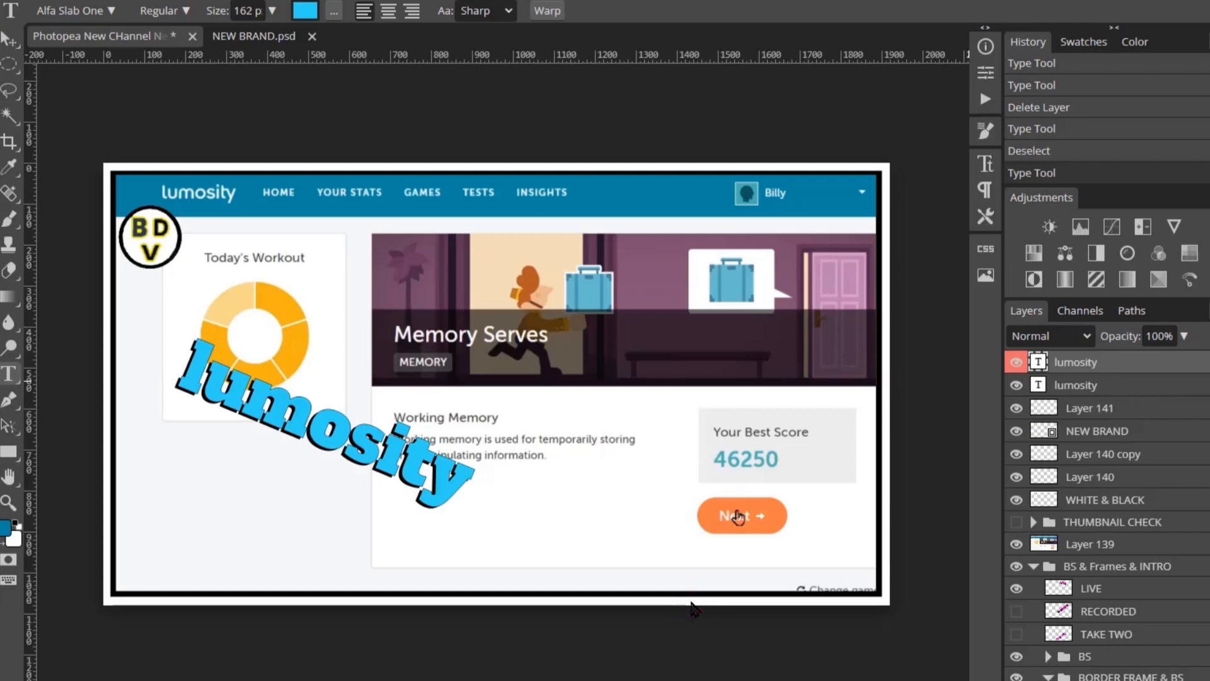
- Hide the orange-on-black second lumosity layer so only the light blue angled text shows
key(ctrl+minus)
key(ctrl+minus)
key(ctrl+minus)
key(ctrl+minus)
key(ctrl+minus)
key(ctrl+plus)
key(ctrl+plus)
key(ctrl+plus)
key(ctrl+plus)
key(ctrl+plus)
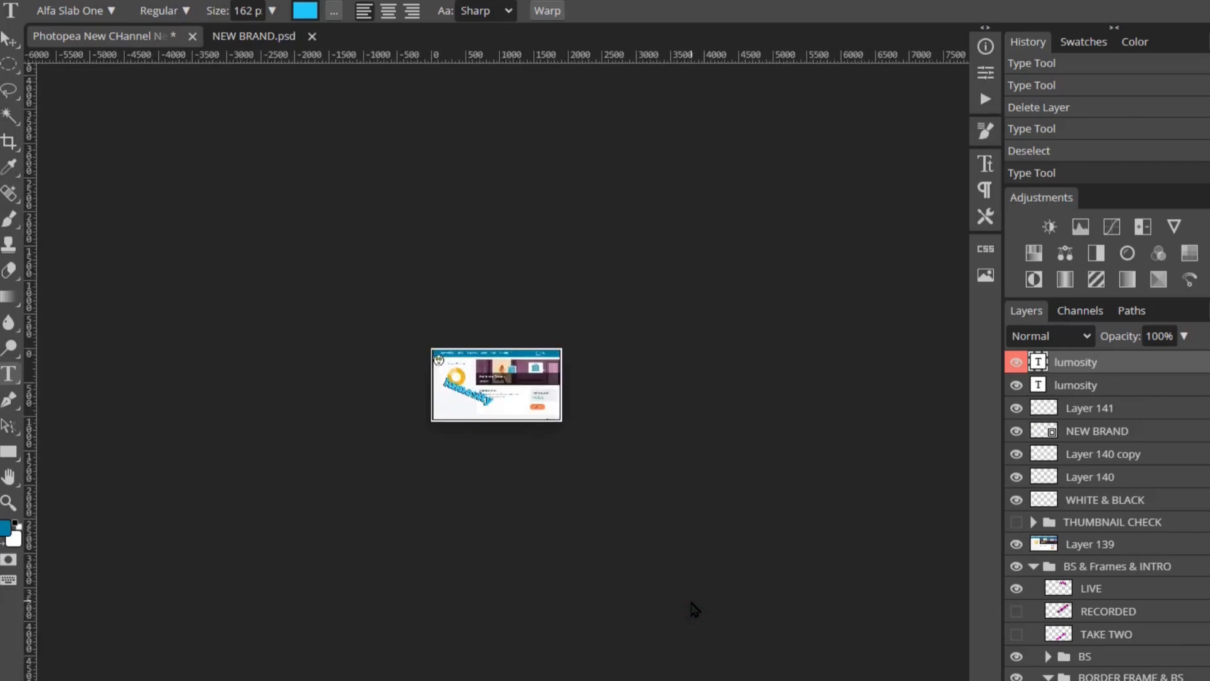
key(ctrl+plus)
key(ctrl+plus)
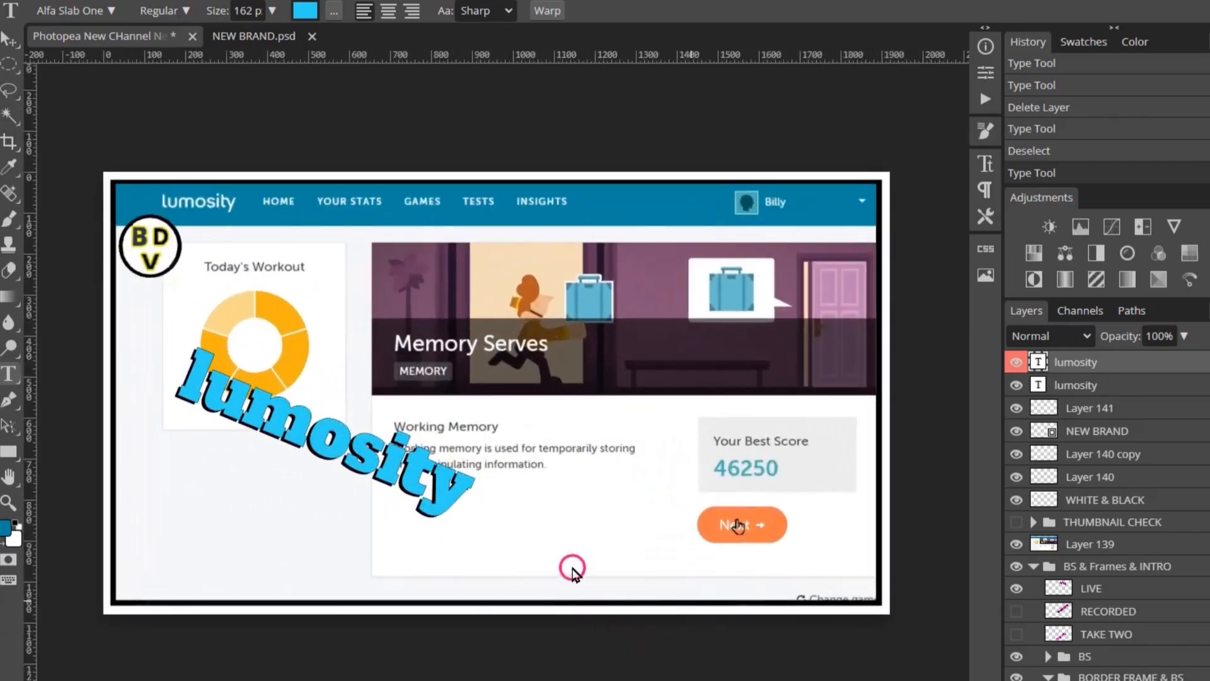
drag(179, 378, 480, 507)
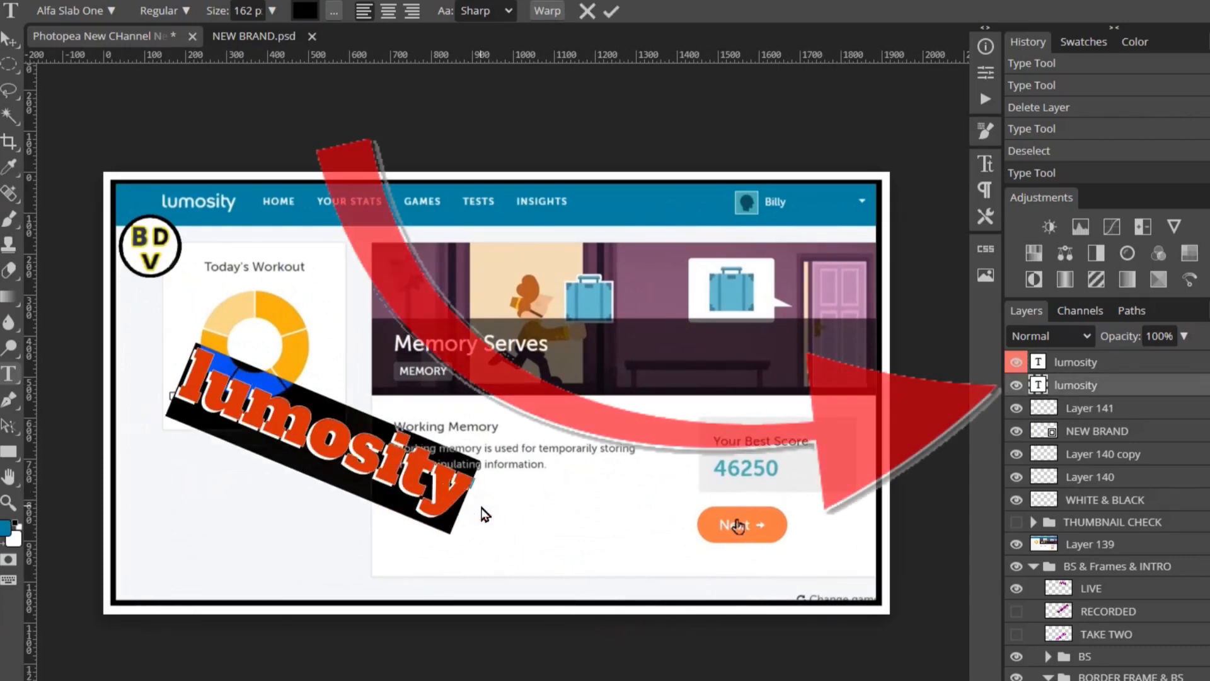
click(1074, 390)
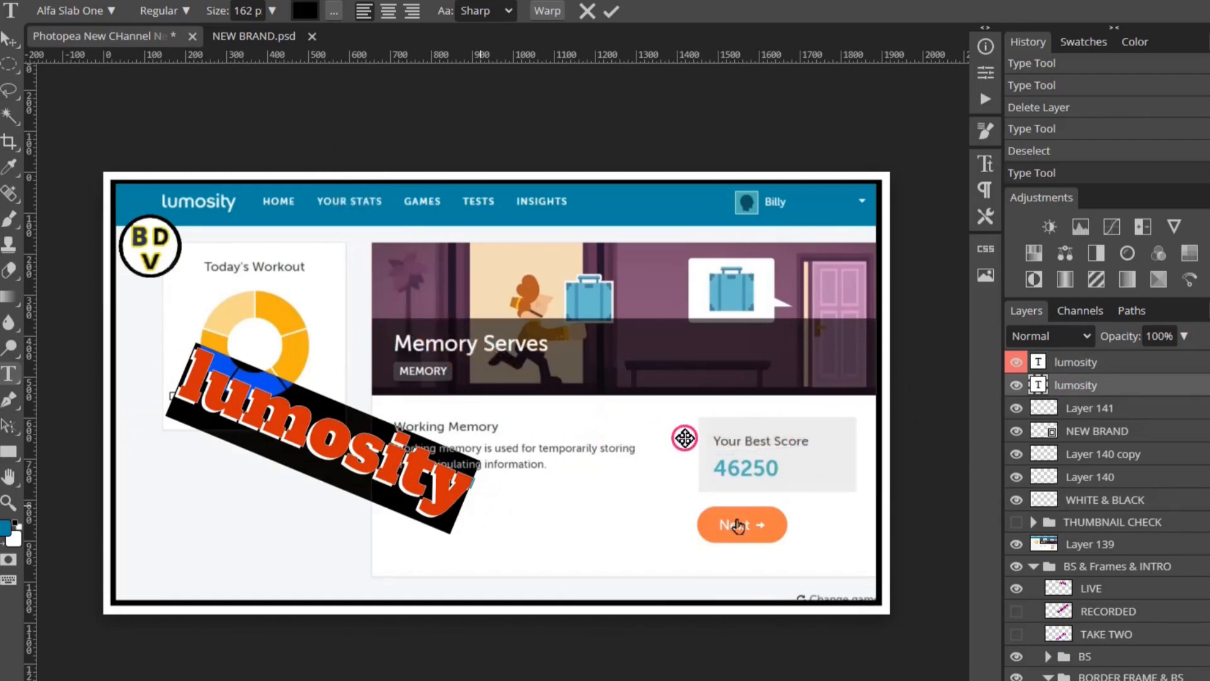
click(1016, 385)
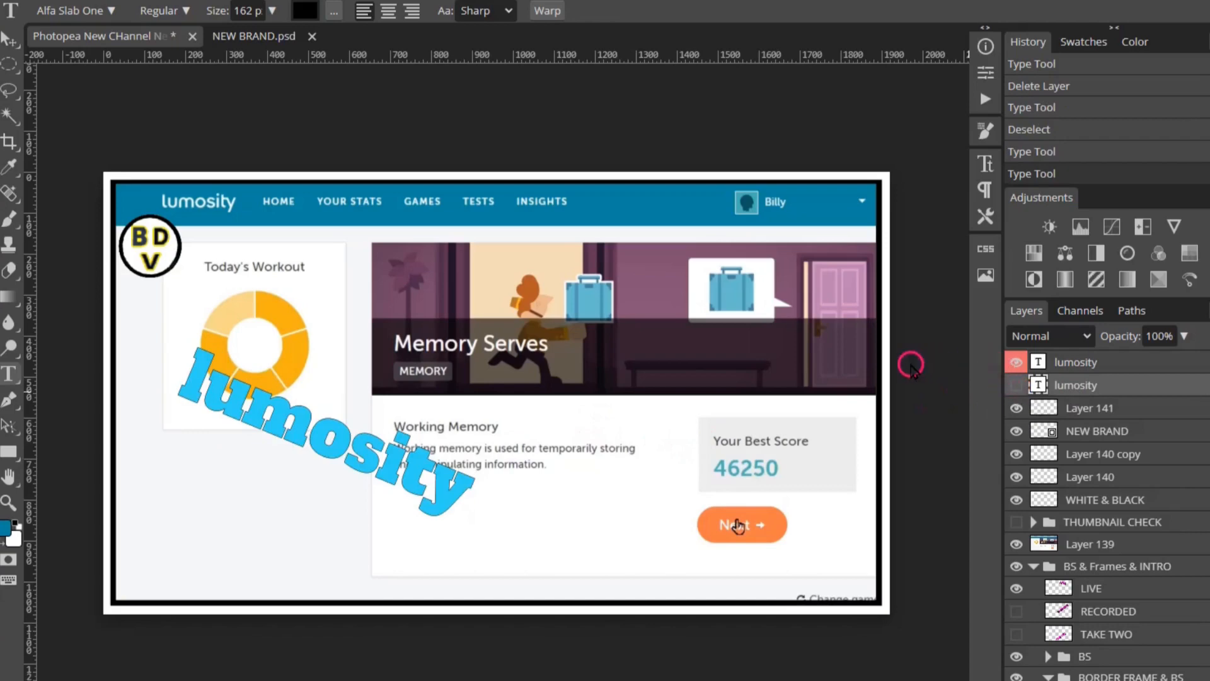
- Recolour the top lumosity text to the darker blue #14a6c6 and commit the edit
click(175, 365)
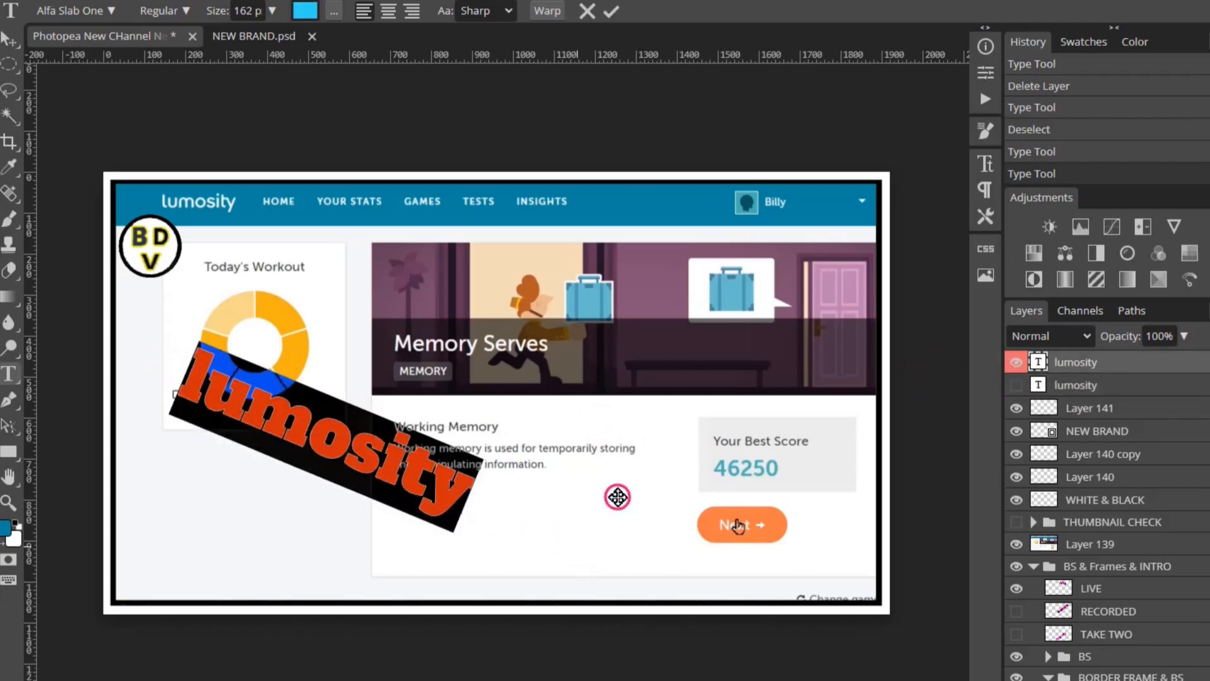
click(306, 11)
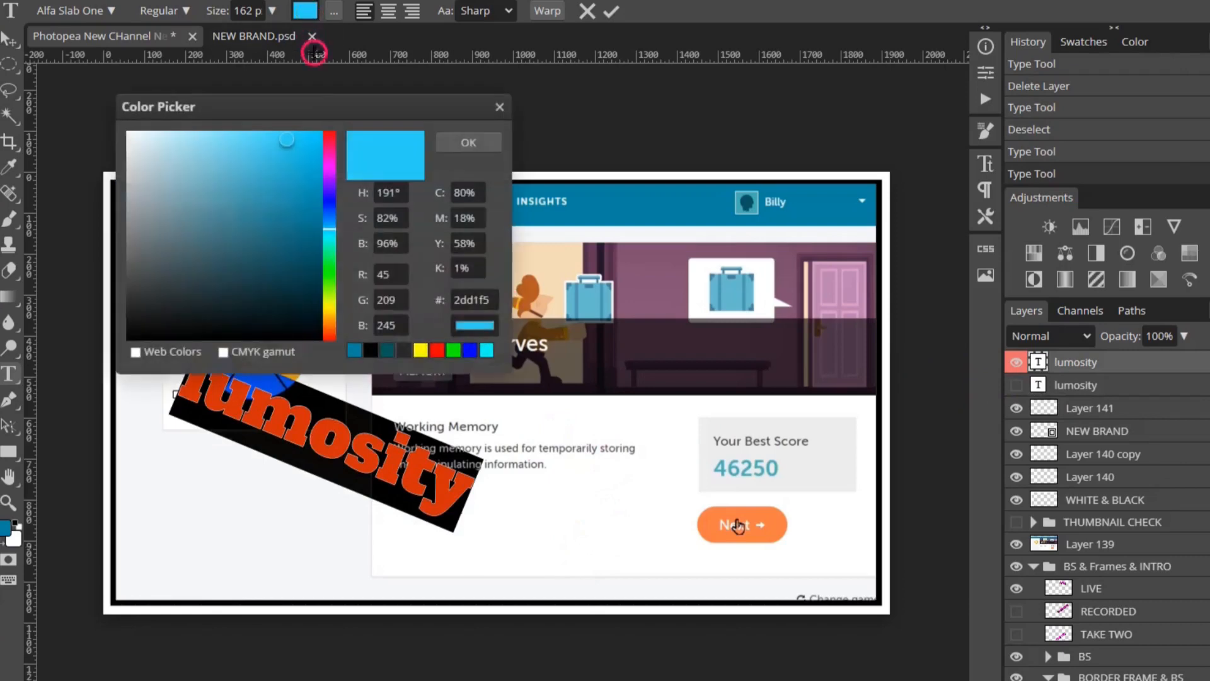
drag(289, 146, 305, 184)
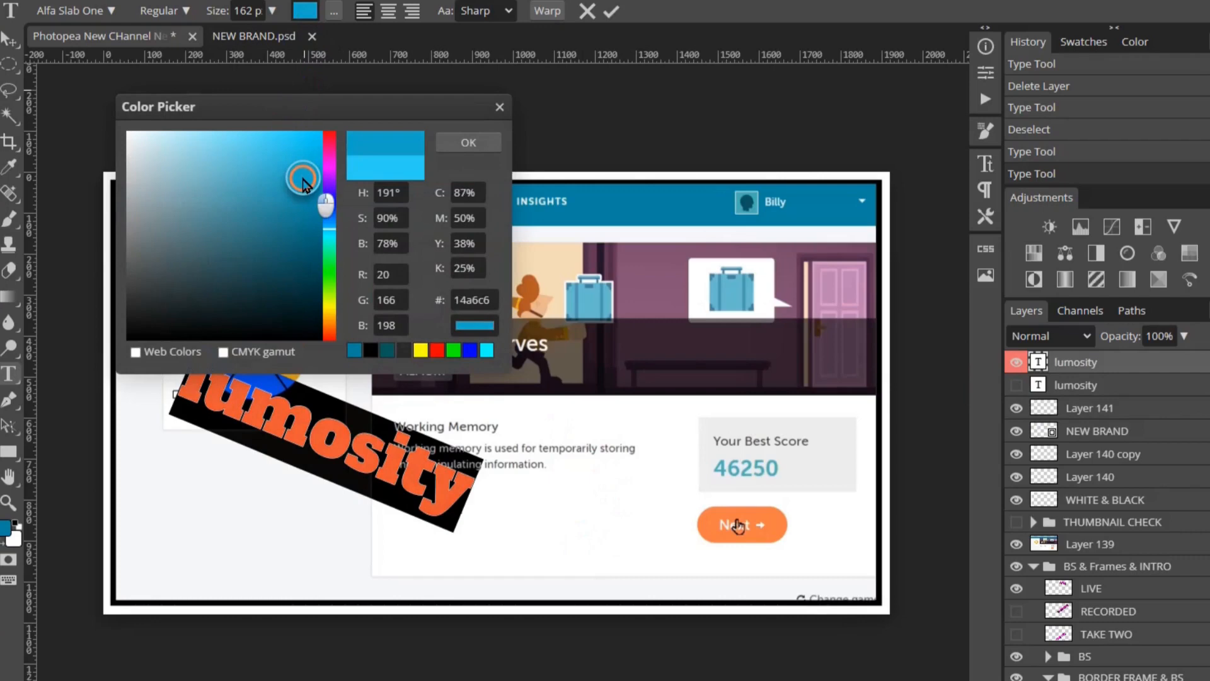
click(466, 141)
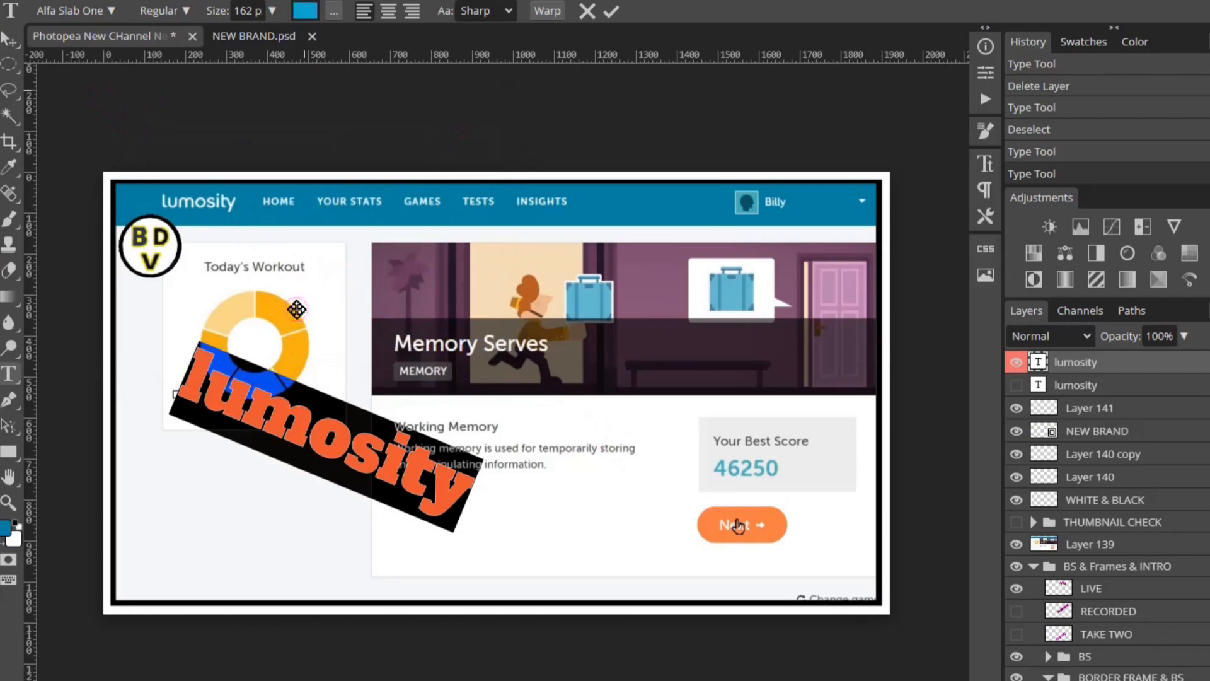
click(7, 66)
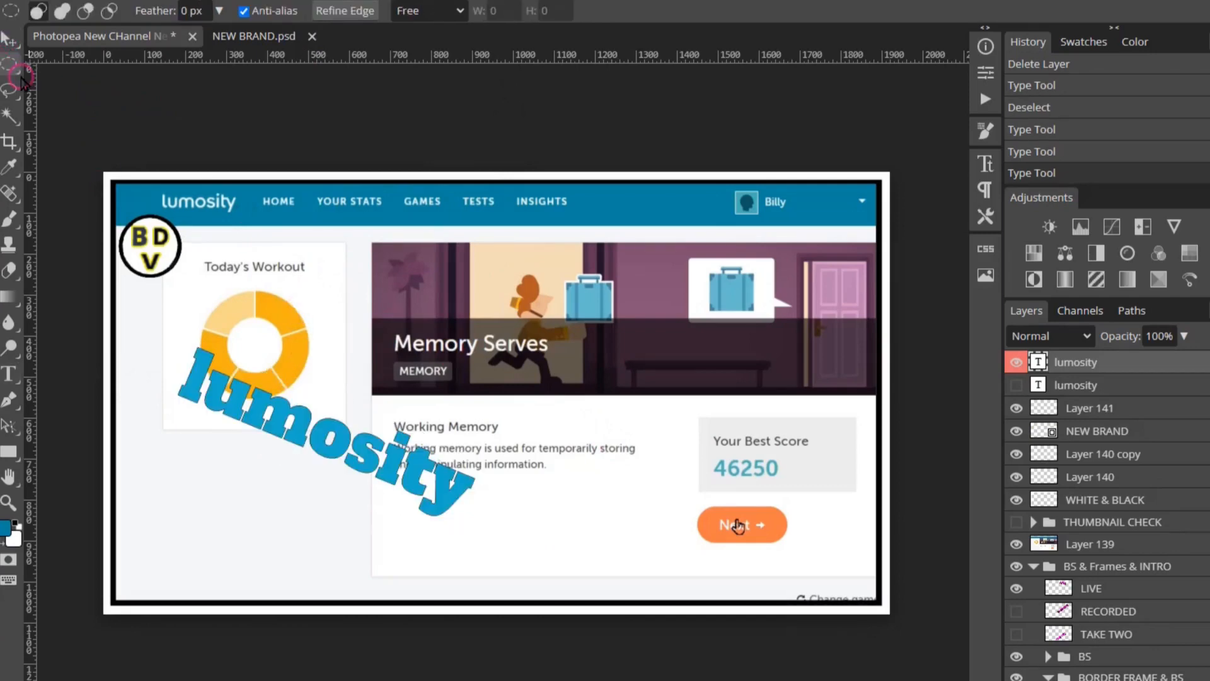
- Switch the marquee to Rectangle Select and clear any selection on the canvas
right_click(21, 74)
click(61, 65)
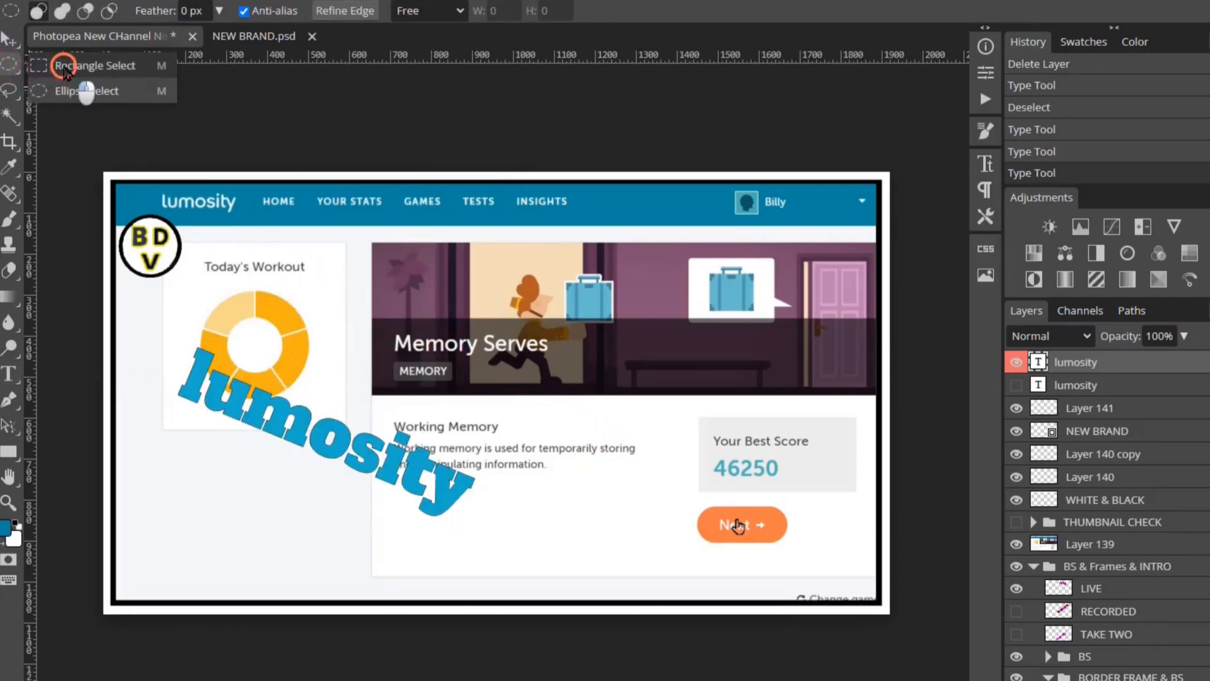
click(91, 123)
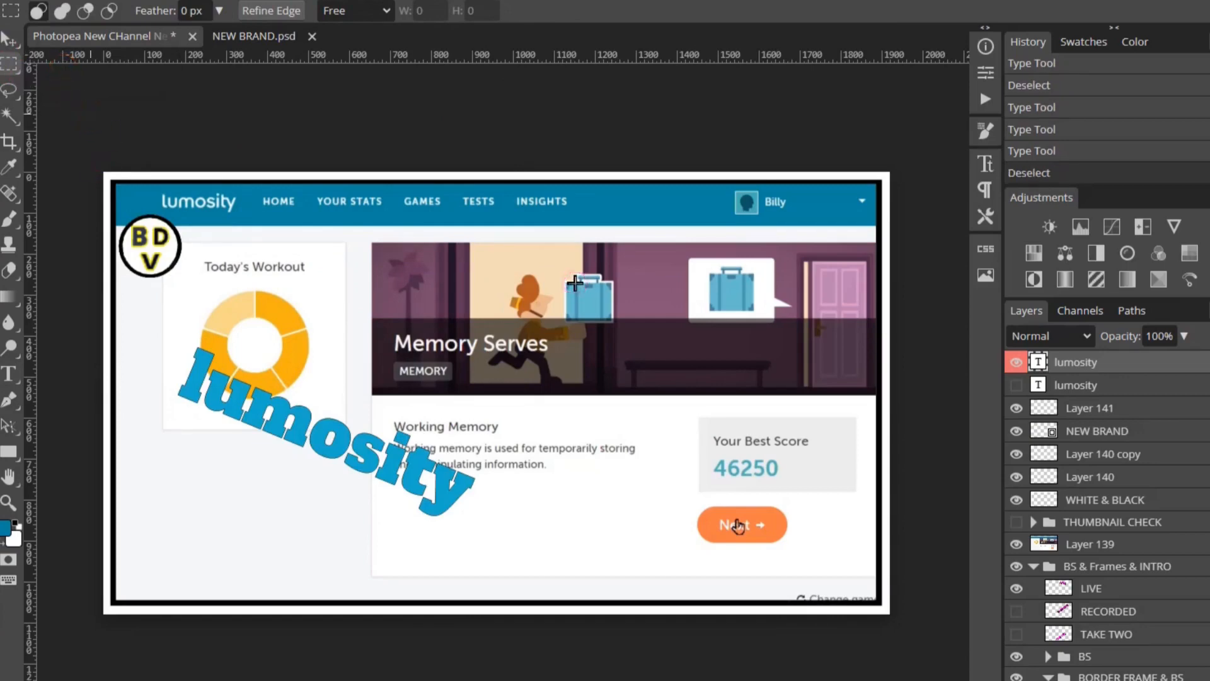
key(ctrl+minus)
key(ctrl+minus)
key(ctrl+minus)
key(ctrl+minus)
key(ctrl+minus)
key(ctrl+minus)
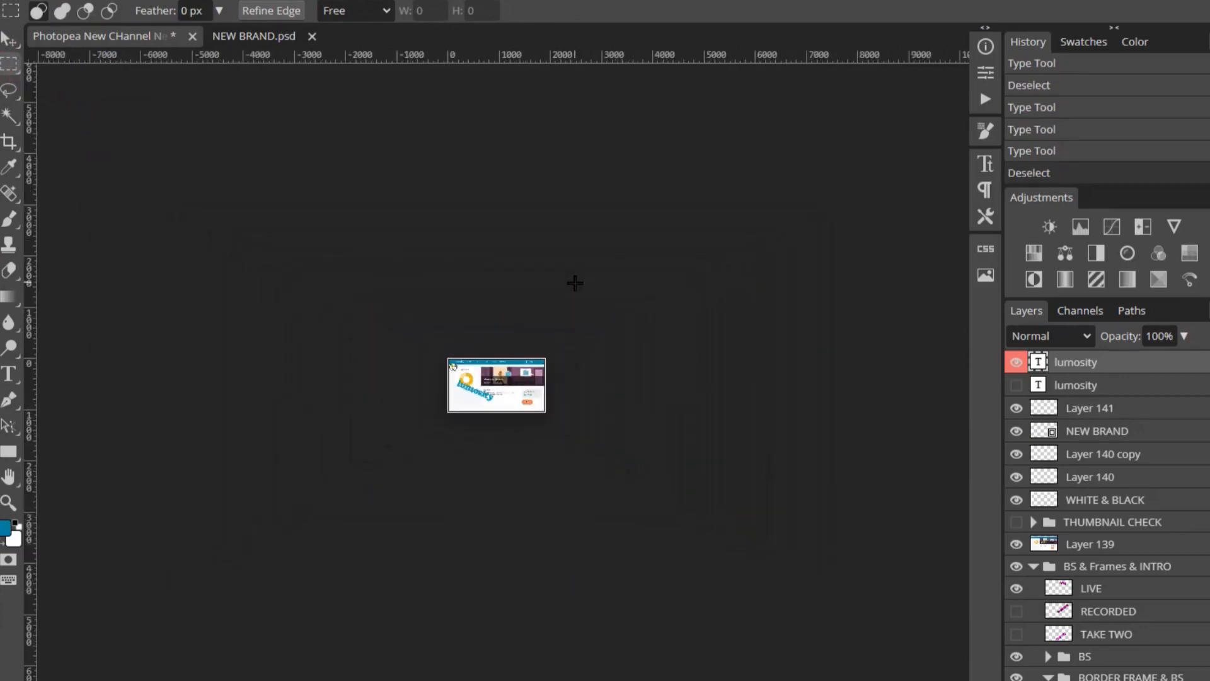
key(ctrl+minus)
key(ctrl+plus)
key(ctrl+plus)
key(ctrl+plus)
key(ctrl+plus)
key(ctrl+plus)
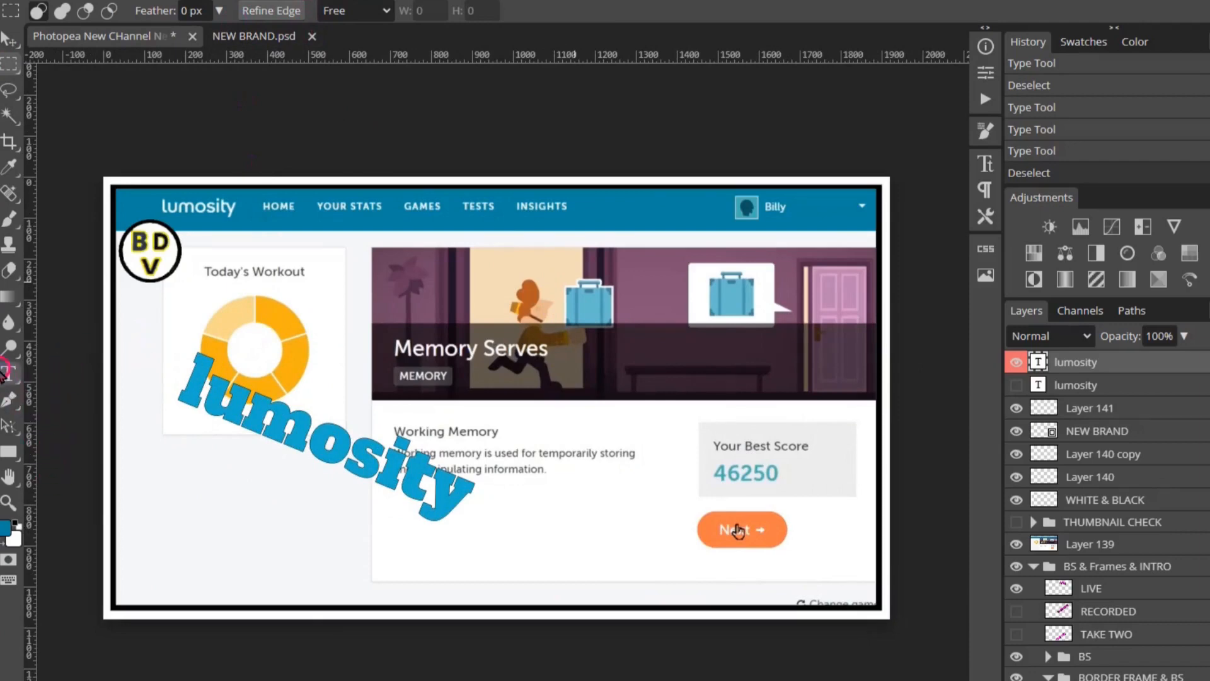
- Give the lumosity text a 6 px black stroke and commit the text edit
click(9, 373)
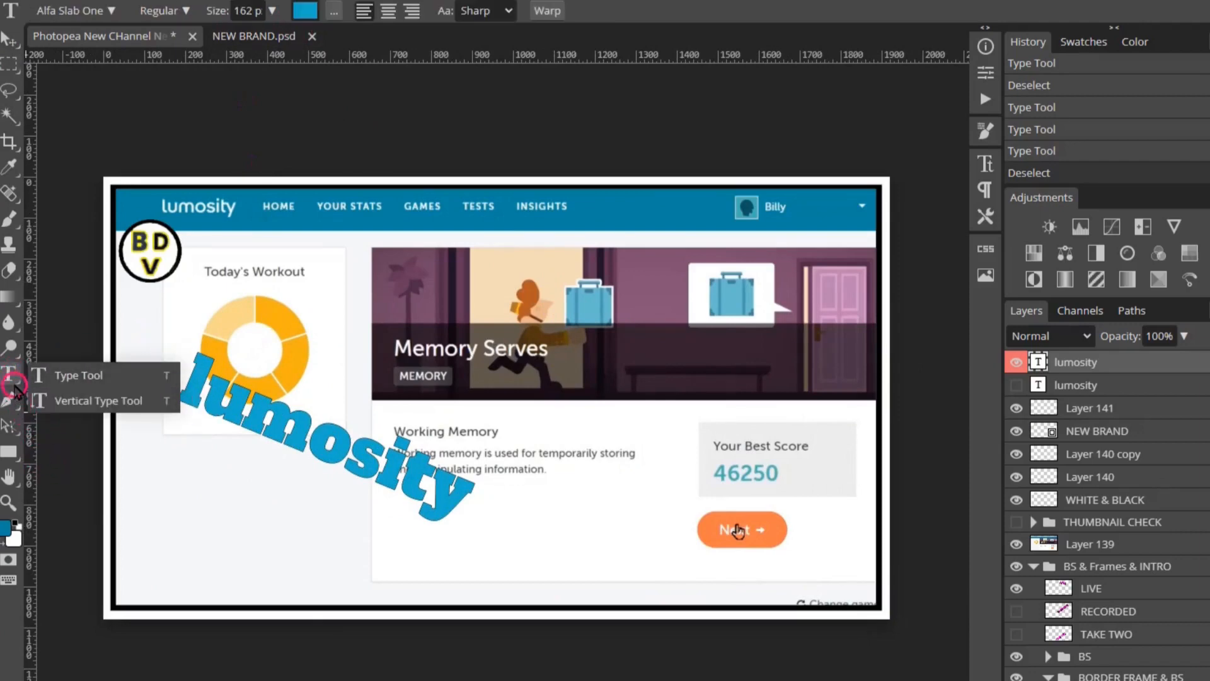
click(32, 375)
drag(184, 367, 472, 546)
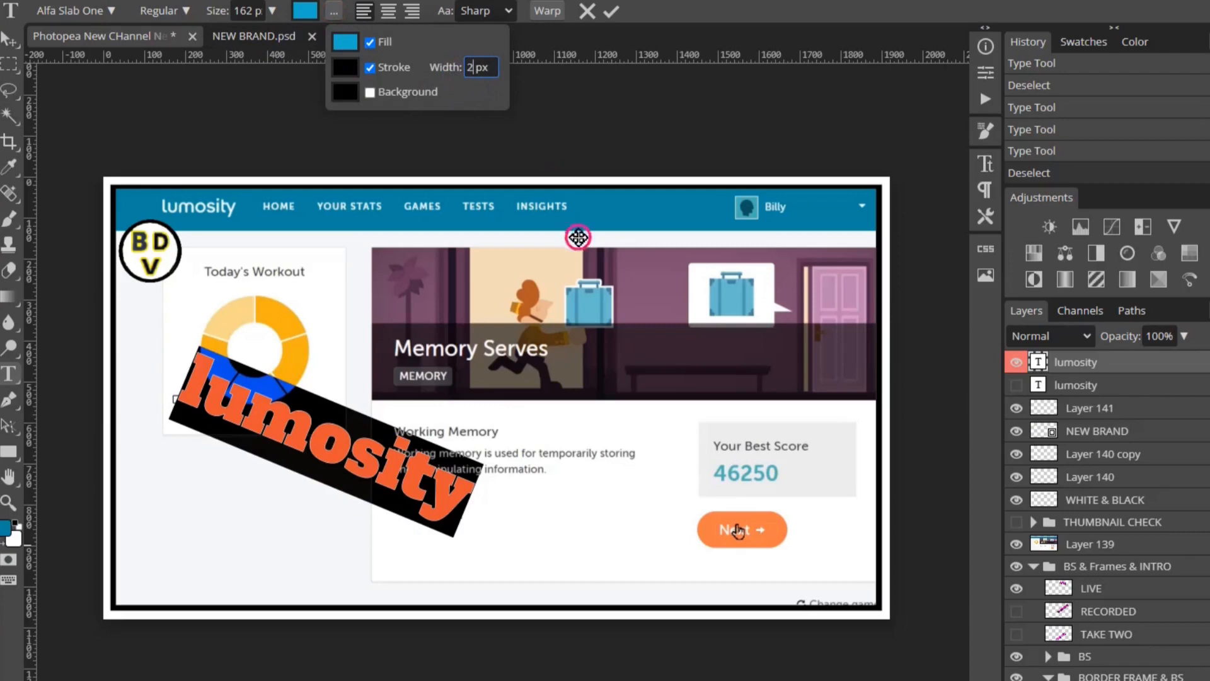
click(401, 129)
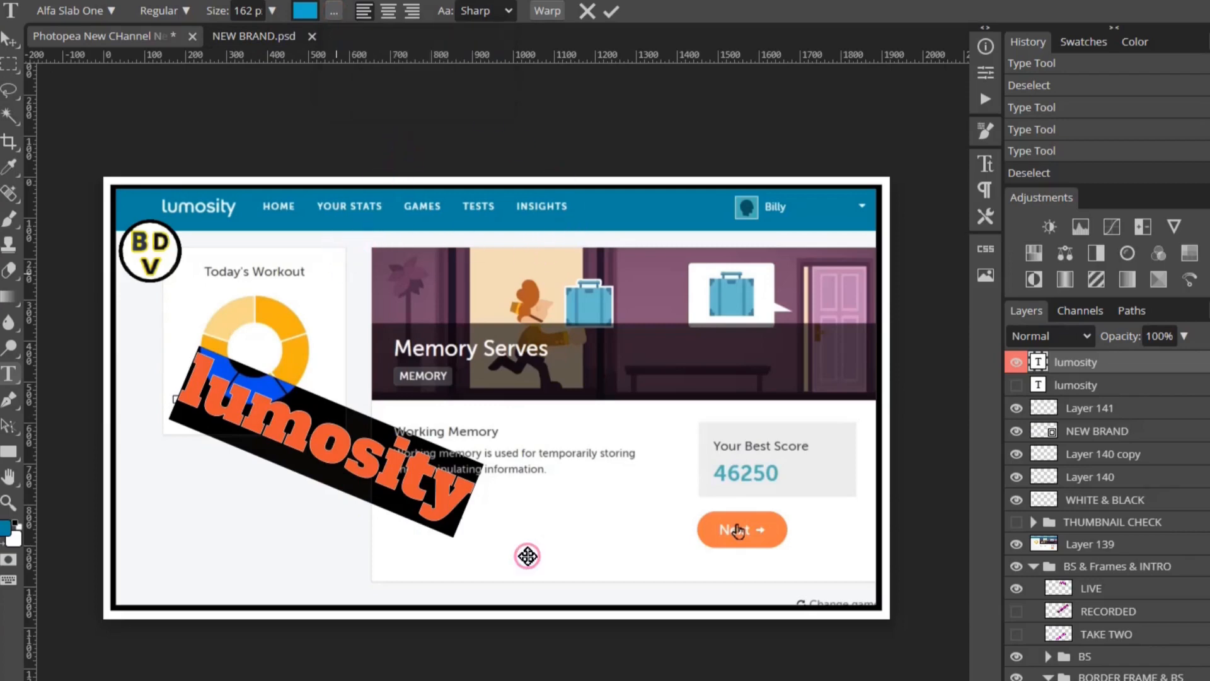
click(332, 13)
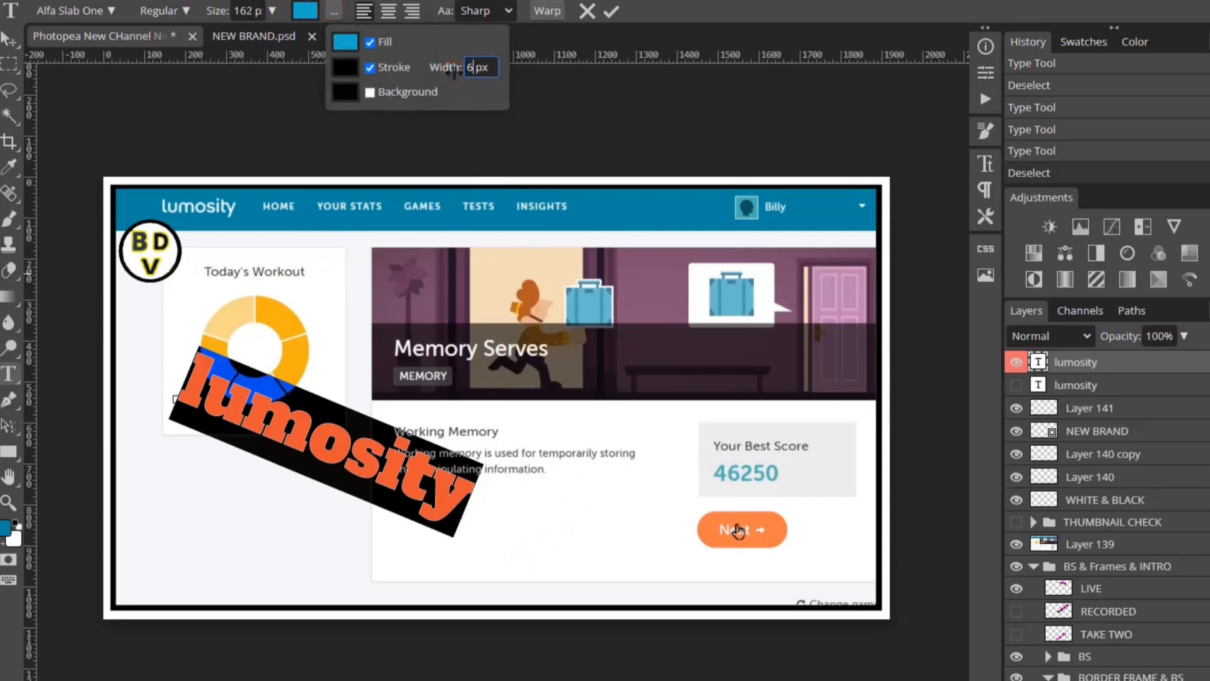
key(Return)
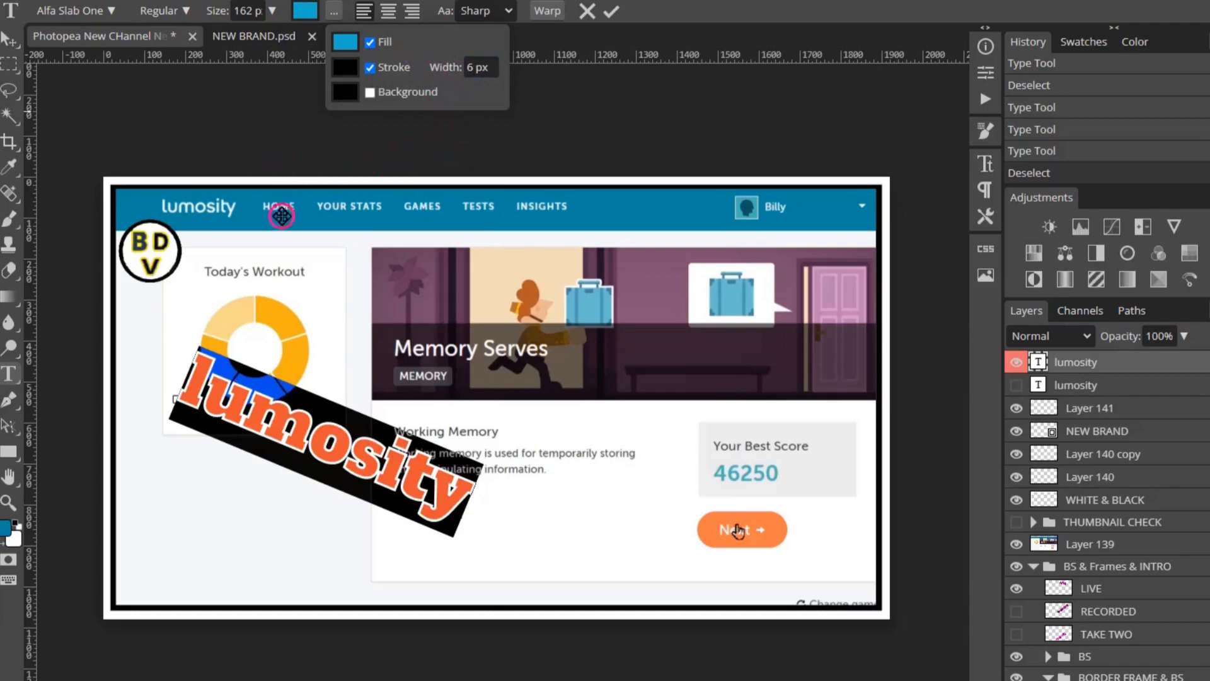
click(351, 245)
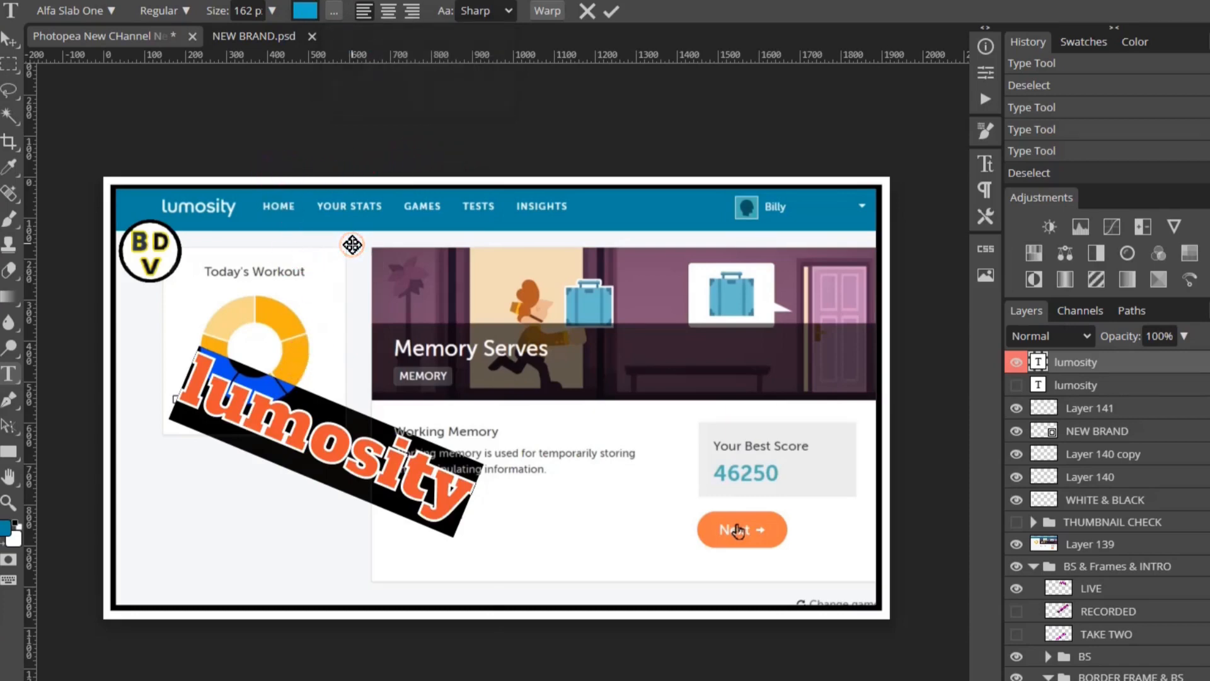
click(9, 64)
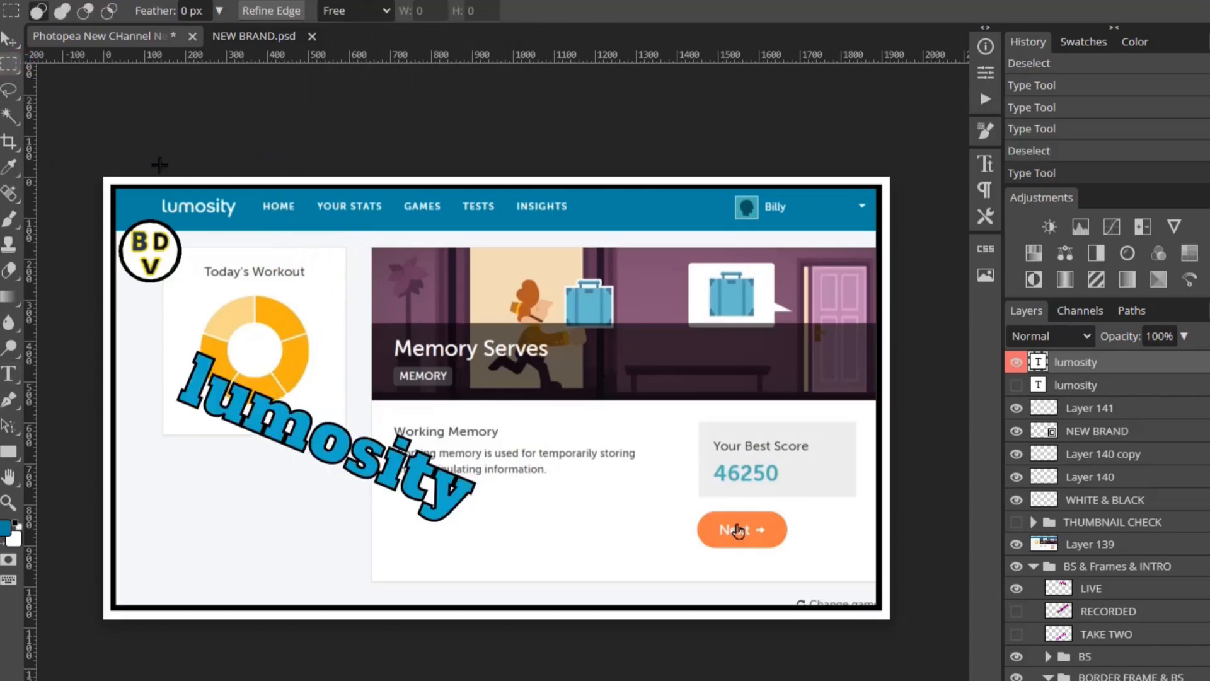
- Show the second lumosity layer to thicken the outline, and nudge the top text with arrow keys
click(1017, 385)
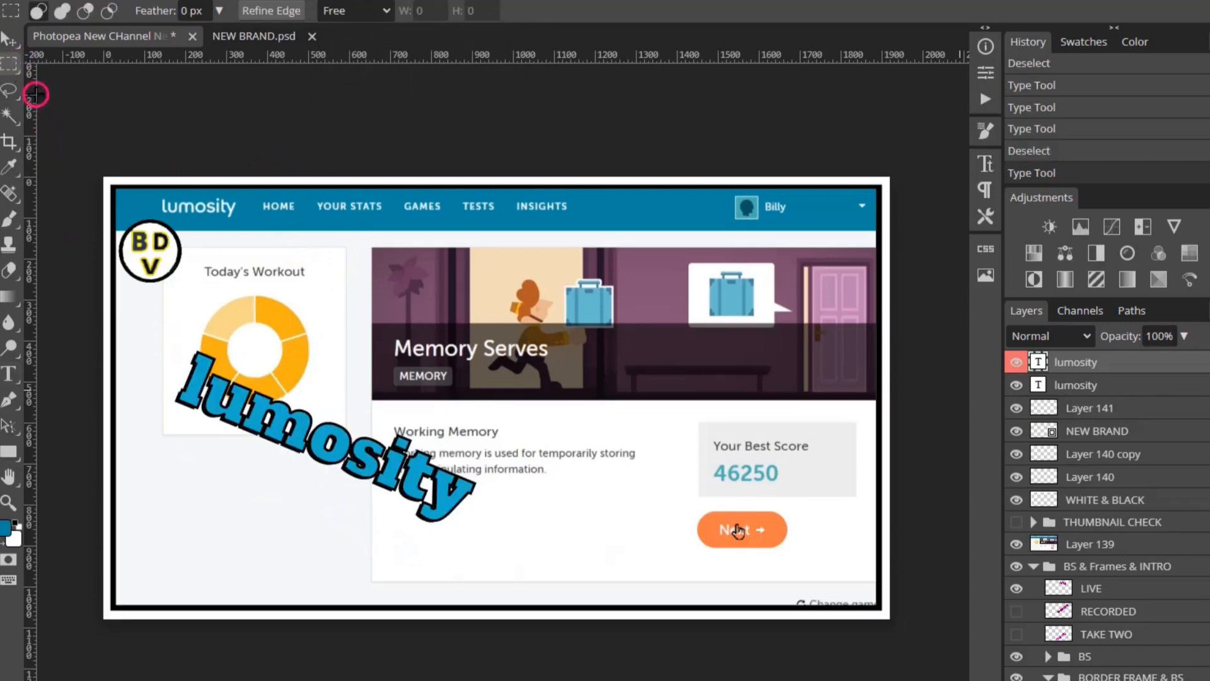
click(10, 39)
key(Right)
key(Up)
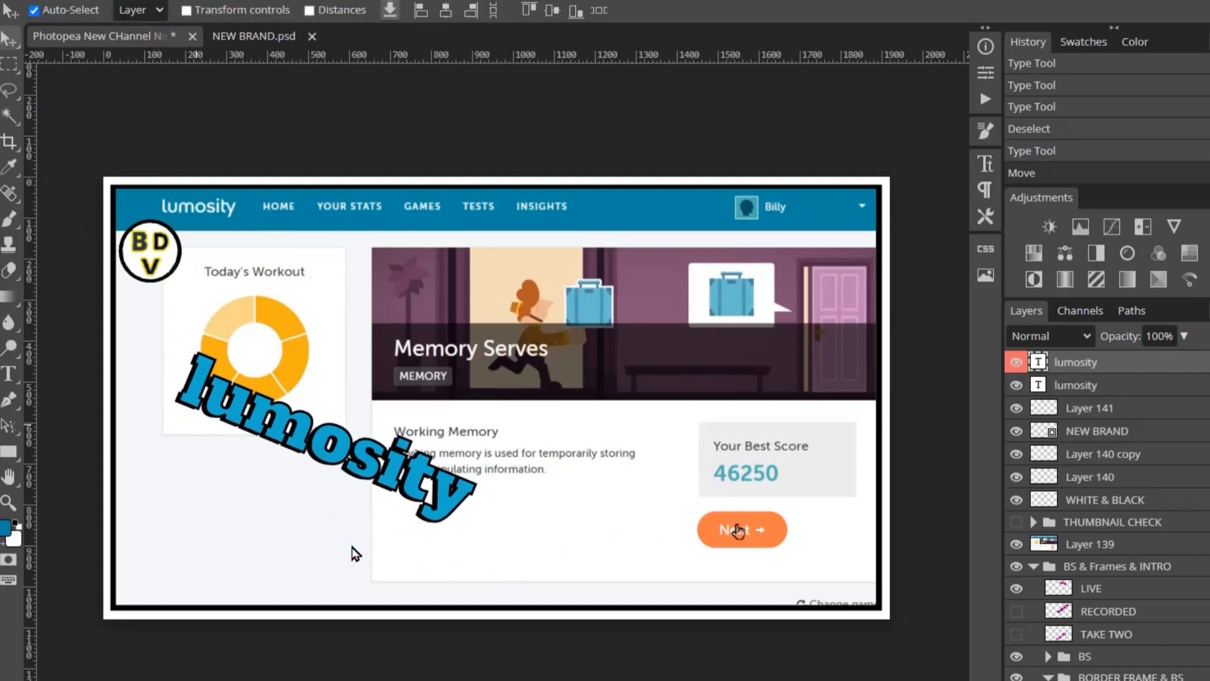
key(ctrl+plus)
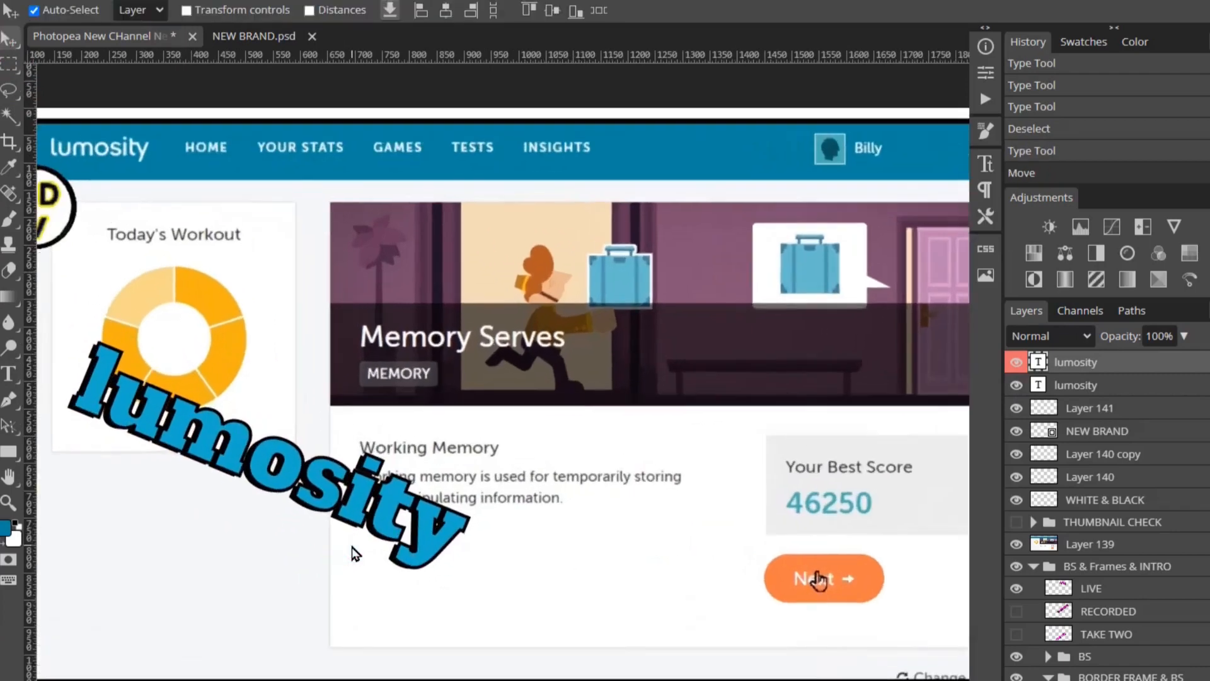
key(ctrl+plus)
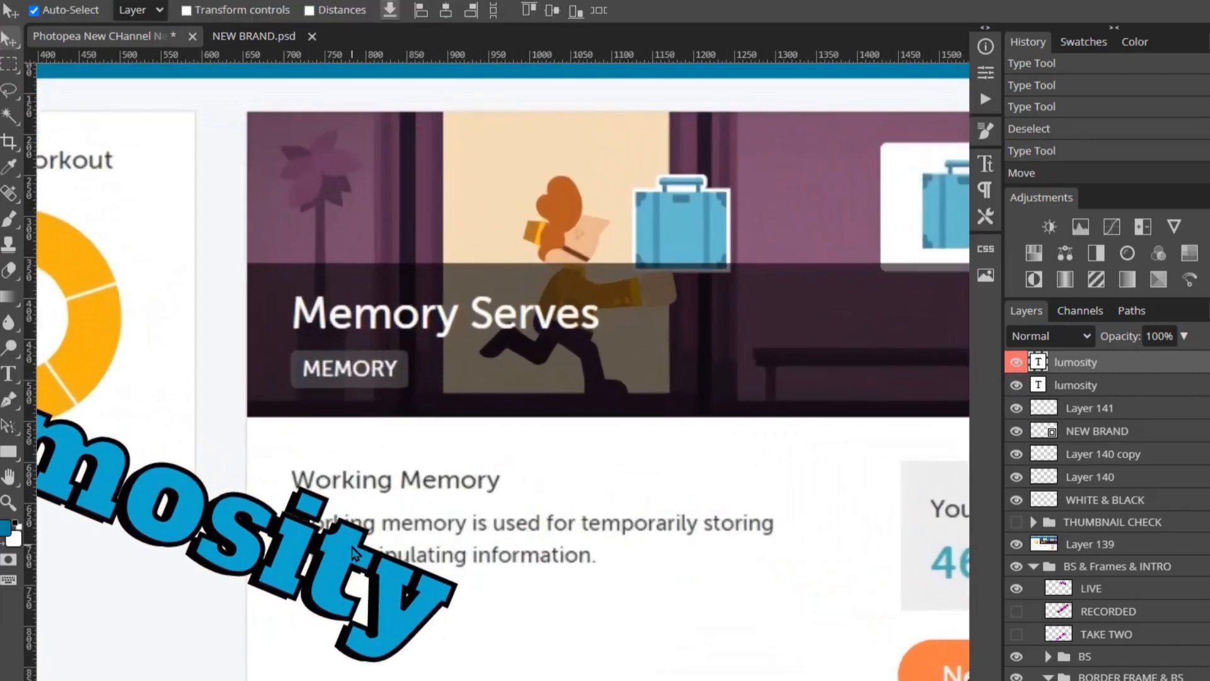
- Drag the top lumosity text slightly up and to the left
click(141, 591)
drag(141, 590, 137, 588)
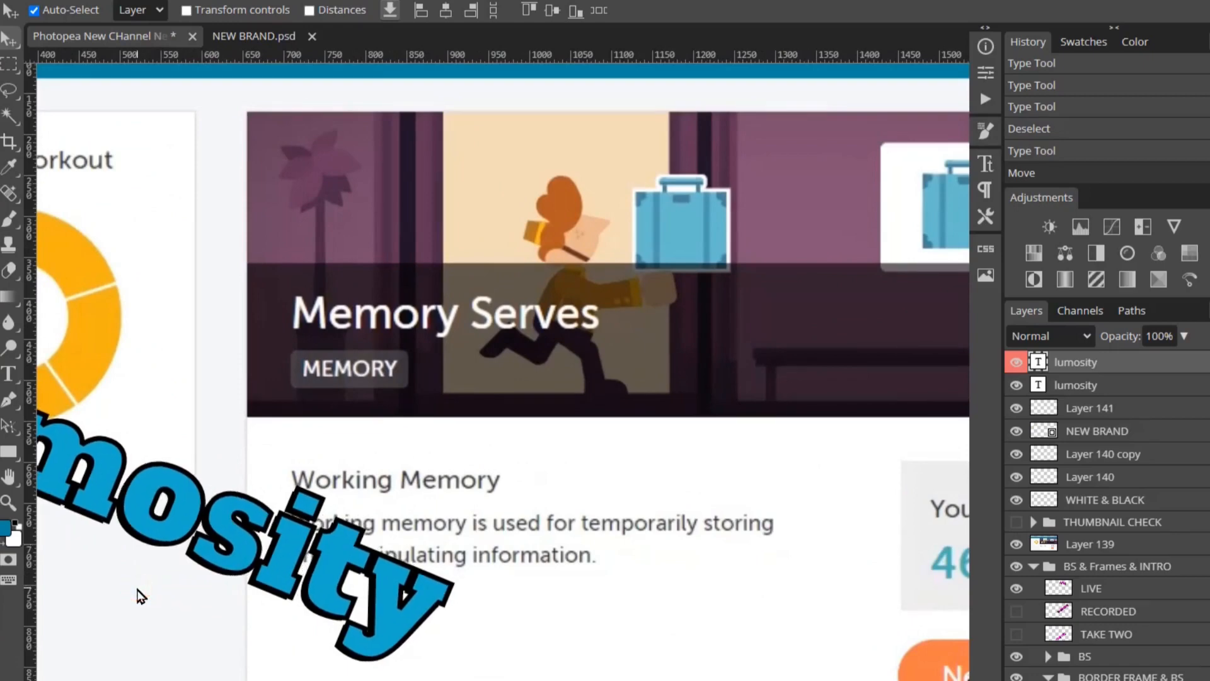
key(ctrl+minus)
key(ctrl+minus)
key(ctrl+minus)
key(ctrl+minus)
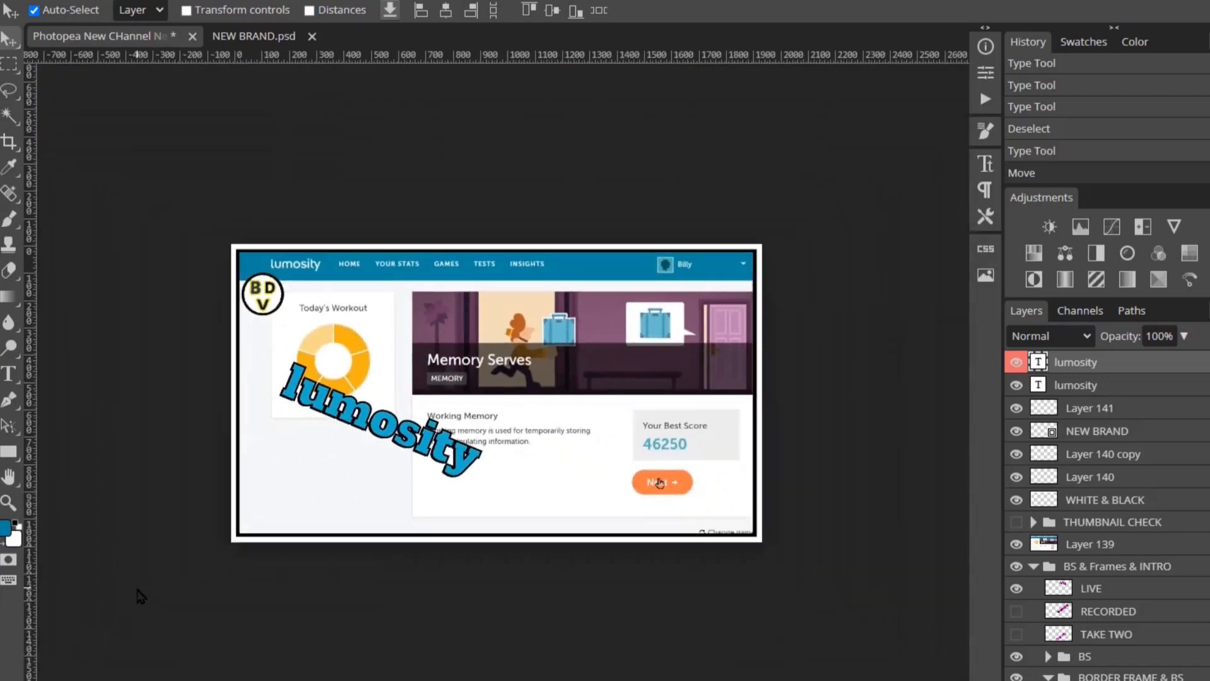
key(ctrl+minus)
key(ctrl+minus)
key(ctrl+minus)
key(ctrl+minus)
key(ctrl+minus)
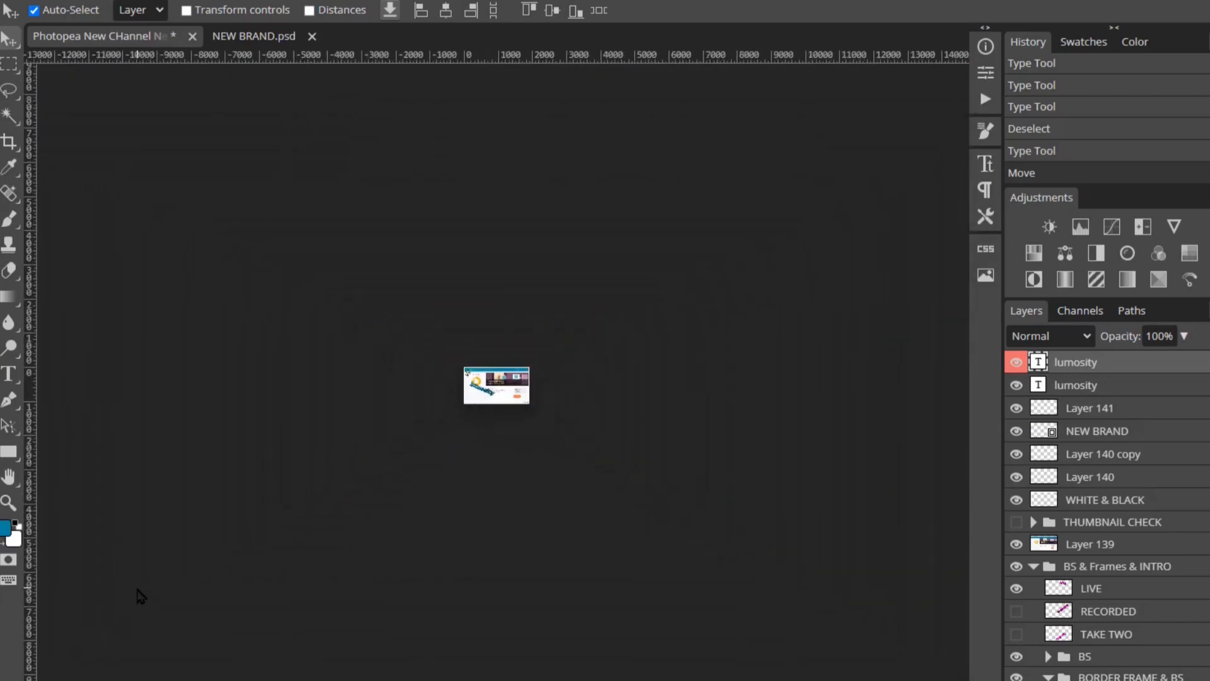
key(ctrl+plus)
key(ctrl+plus)
key(ctrl+minus)
key(ctrl+plus)
key(ctrl+plus)
key(ctrl+plus)
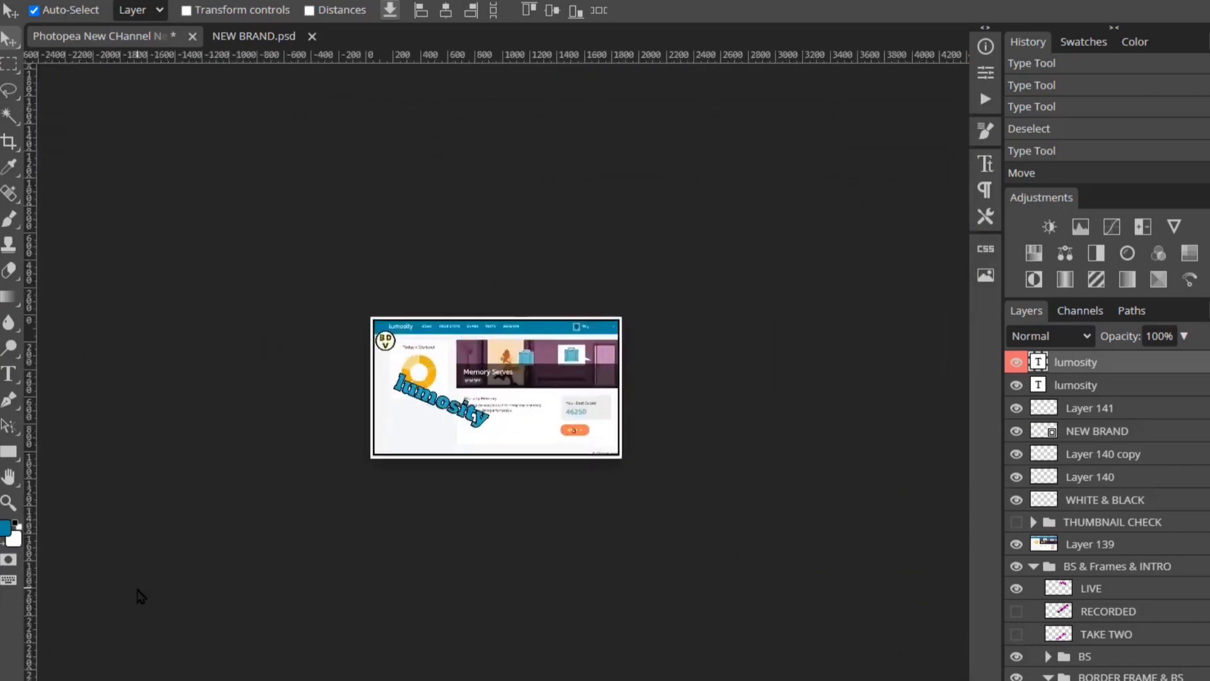
key(ctrl+plus)
key(ctrl+minus)
key(ctrl+minus)
key(ctrl+minus)
key(ctrl+minus)
key(ctrl+minus)
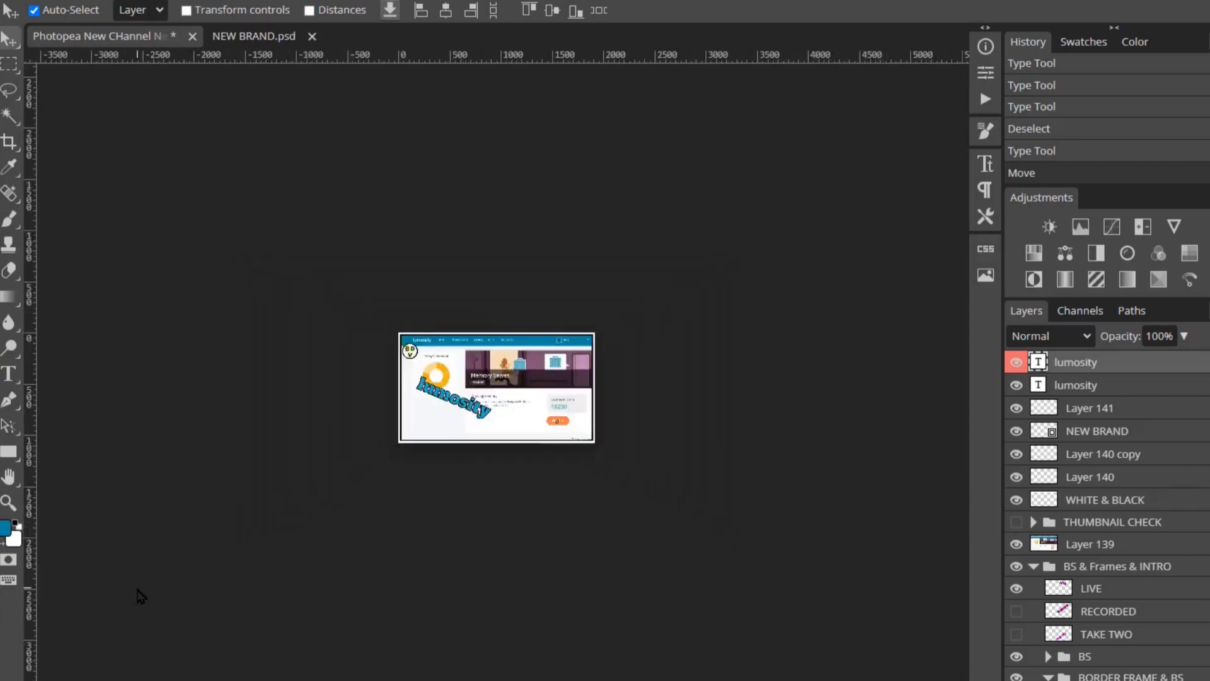
key(ctrl+plus)
key(ctrl+plus)
key(ctrl+plus)
key(ctrl+plus)
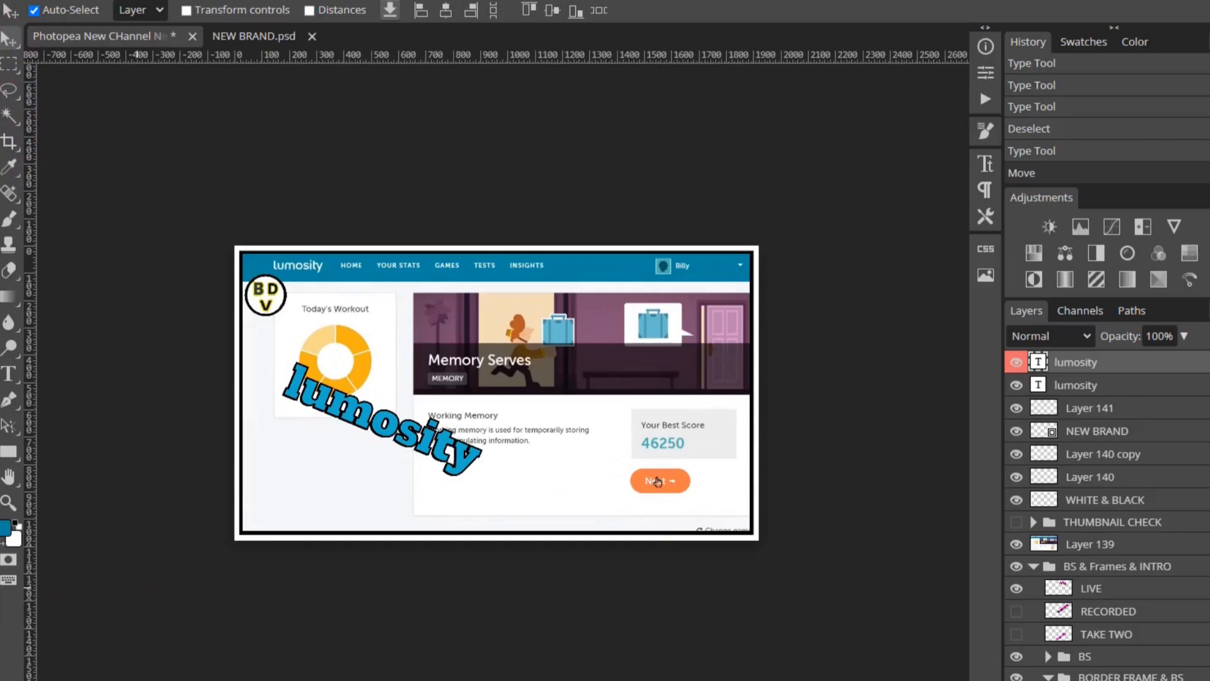
- Save the thumbnail, then export it as a 1920×1080 PNG
click(13, 1)
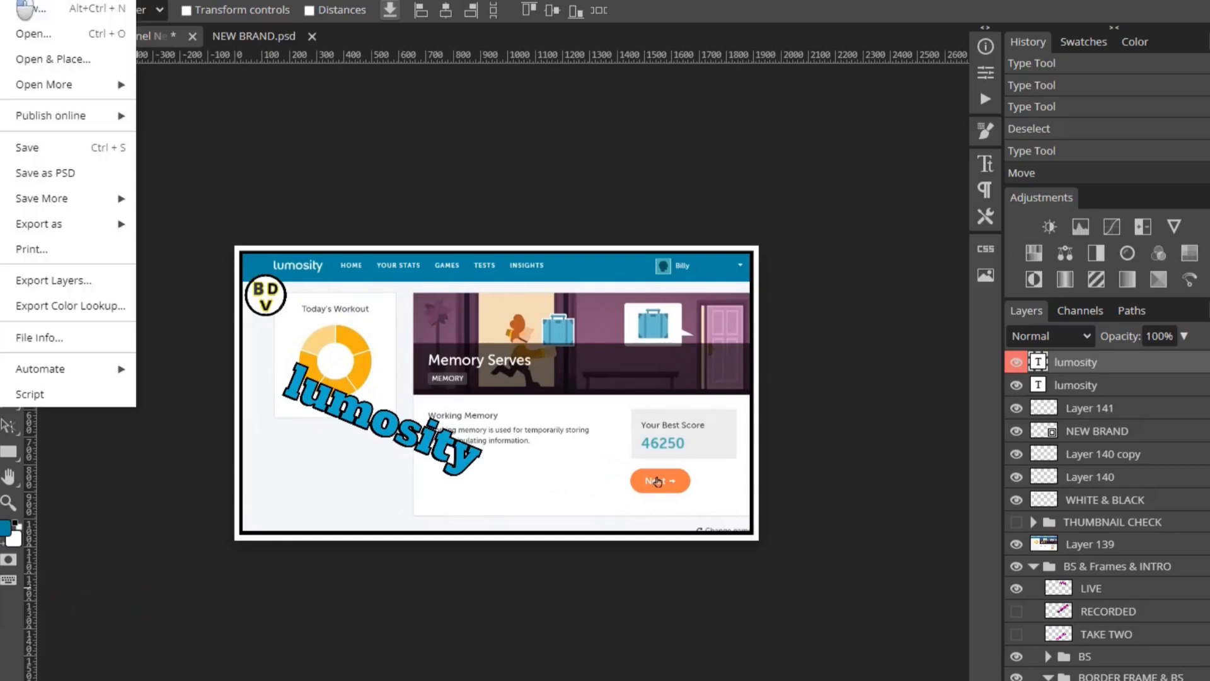
click(50, 151)
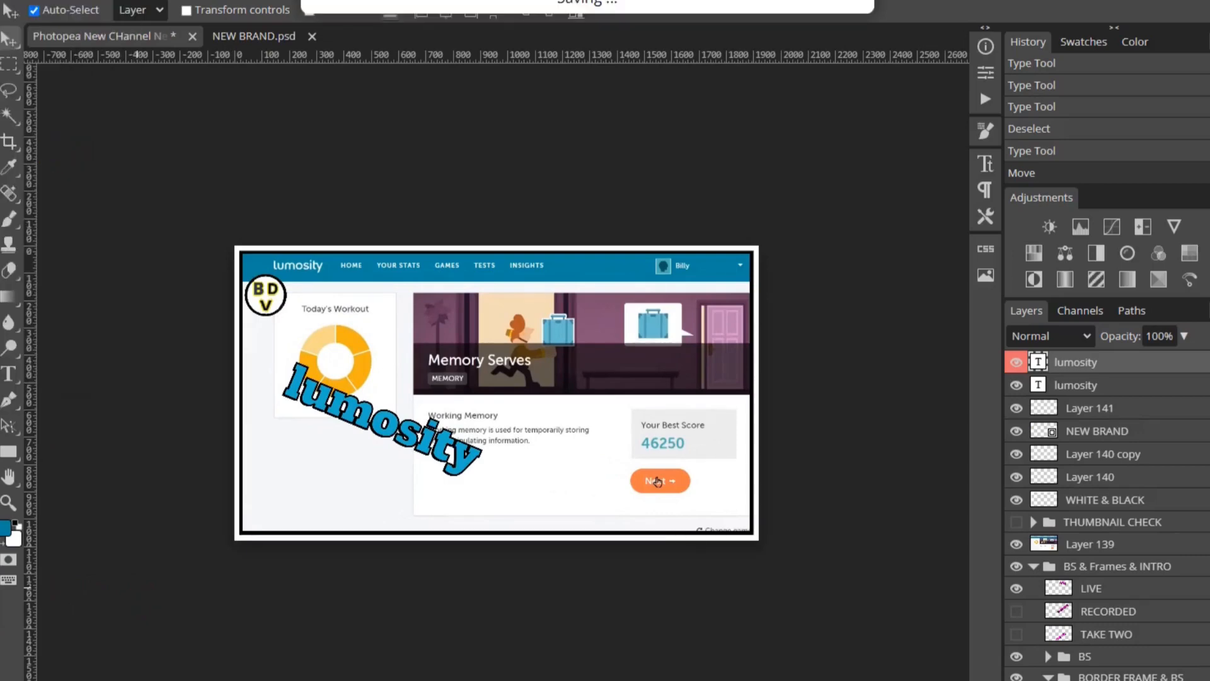
click(12, 2)
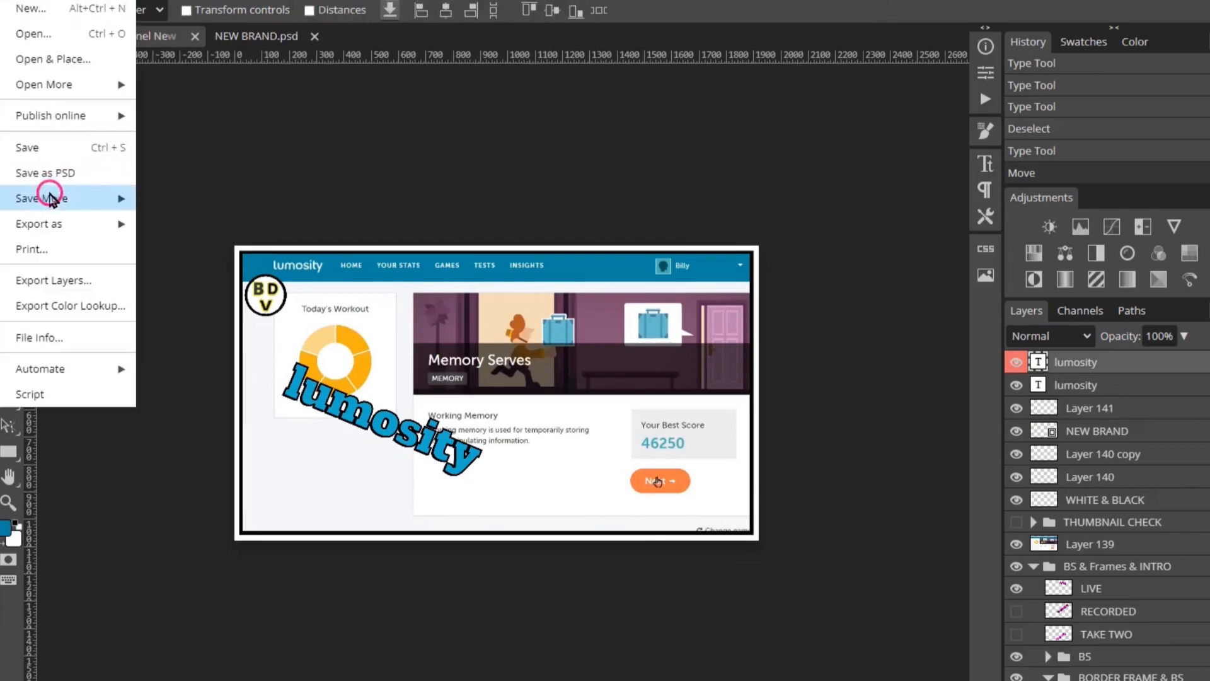
mouse_move(47, 224)
click(170, 225)
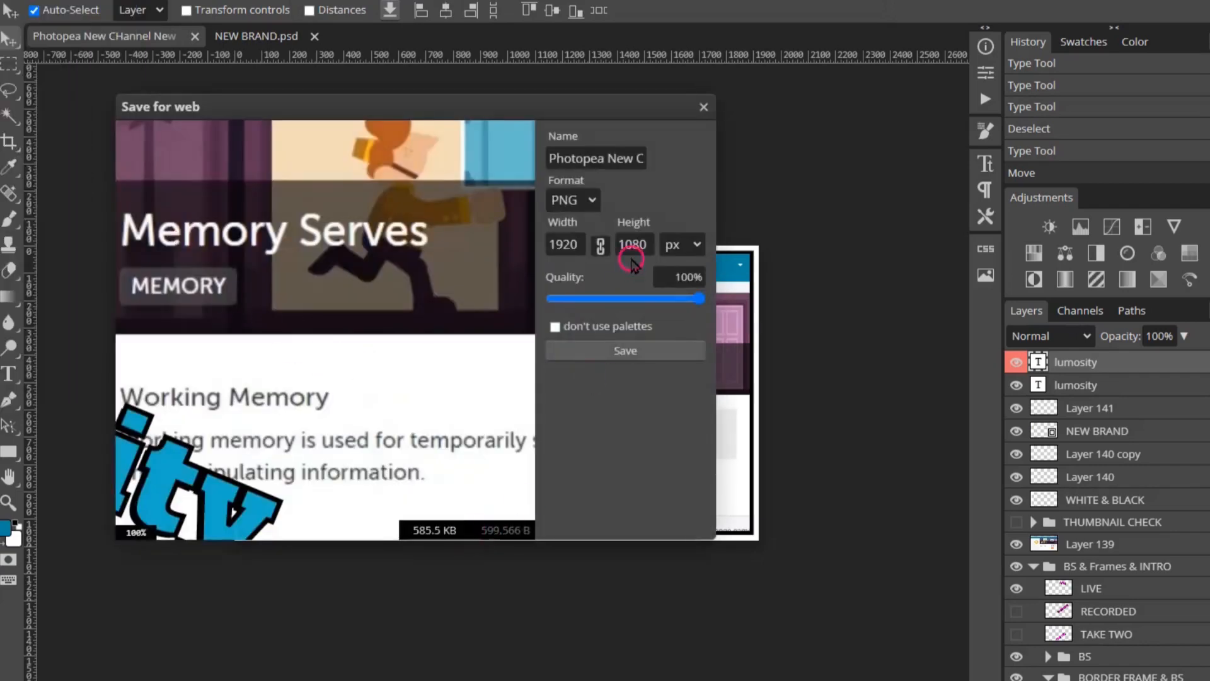
click(616, 354)
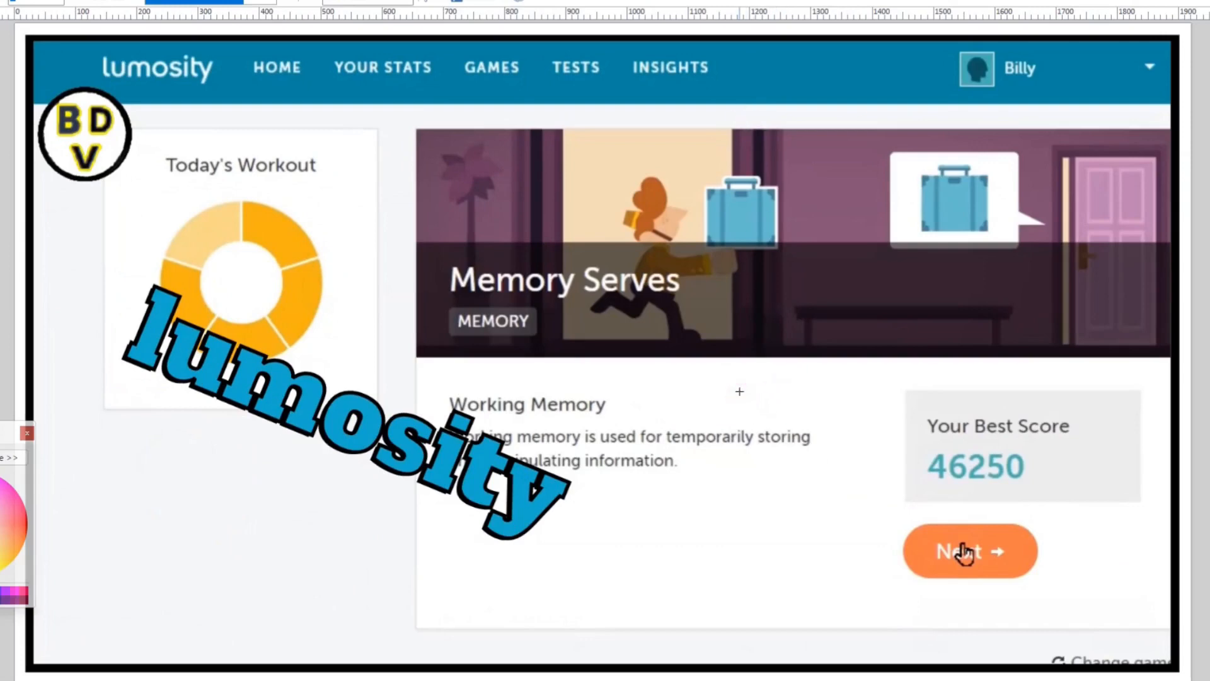
key(ctrl+KP_Subtract)
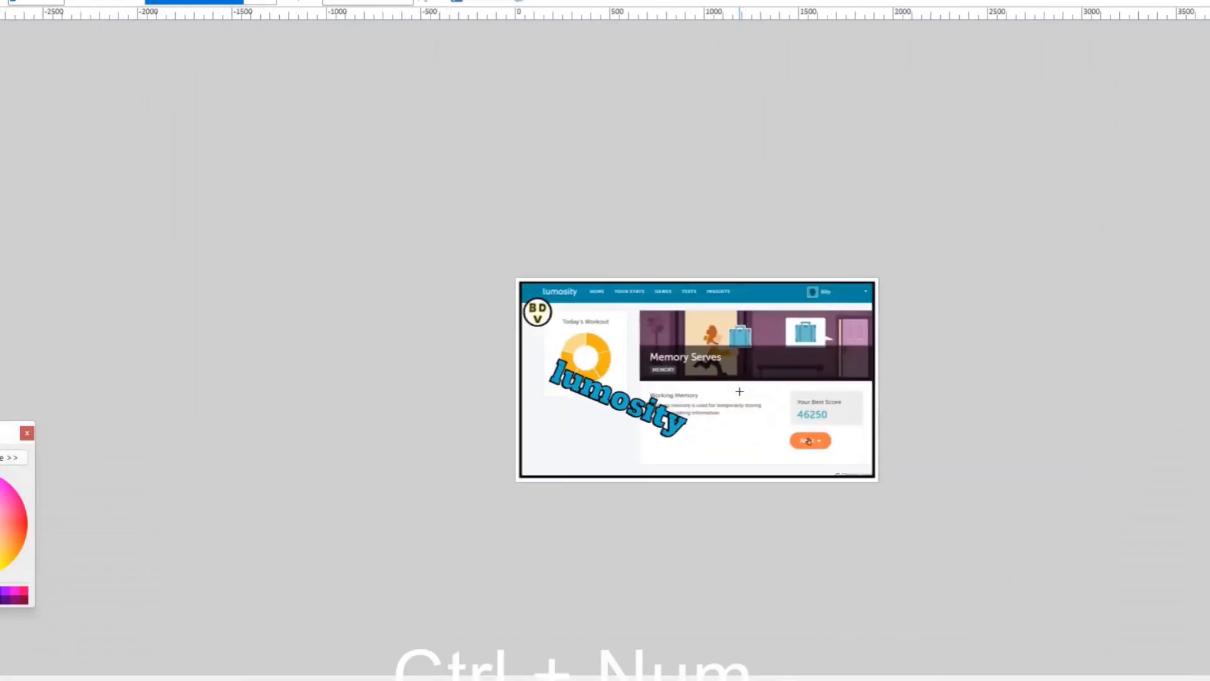
key(ctrl+KP_Subtract)
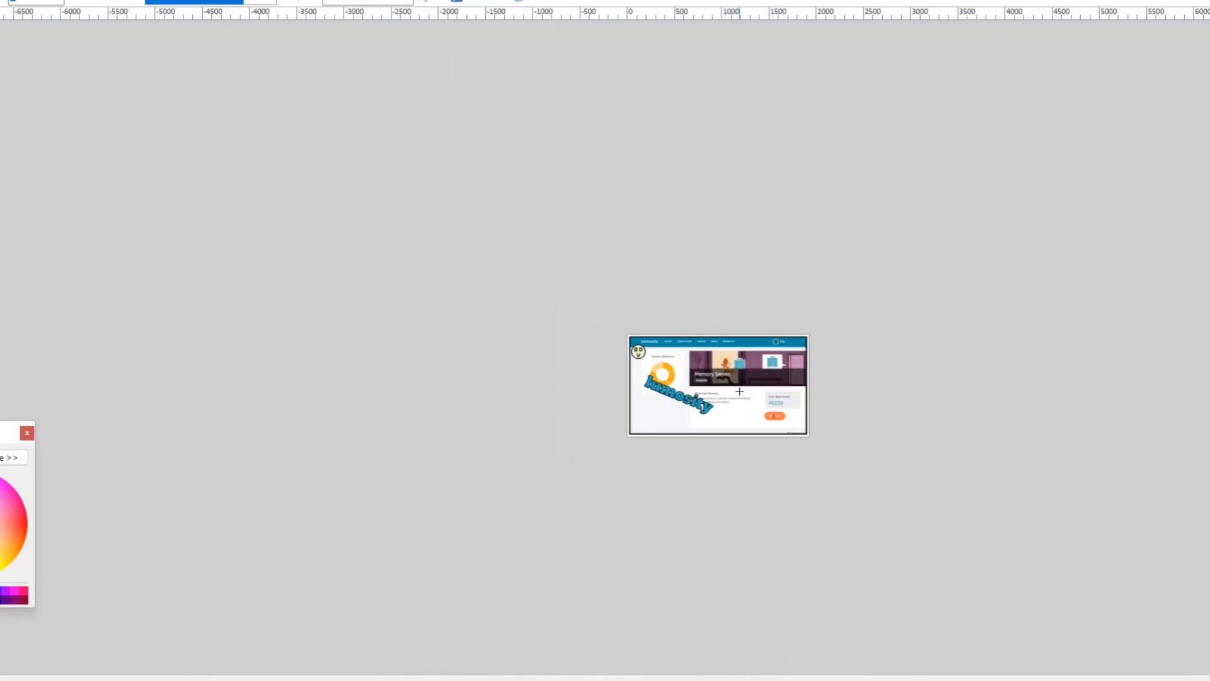
key(ctrl+KP_Add)
key(ctrl+KP_Add)
key(ctrl+KP_Add)
key(ctrl+KP_Add)
key(ctrl+KP_Add)
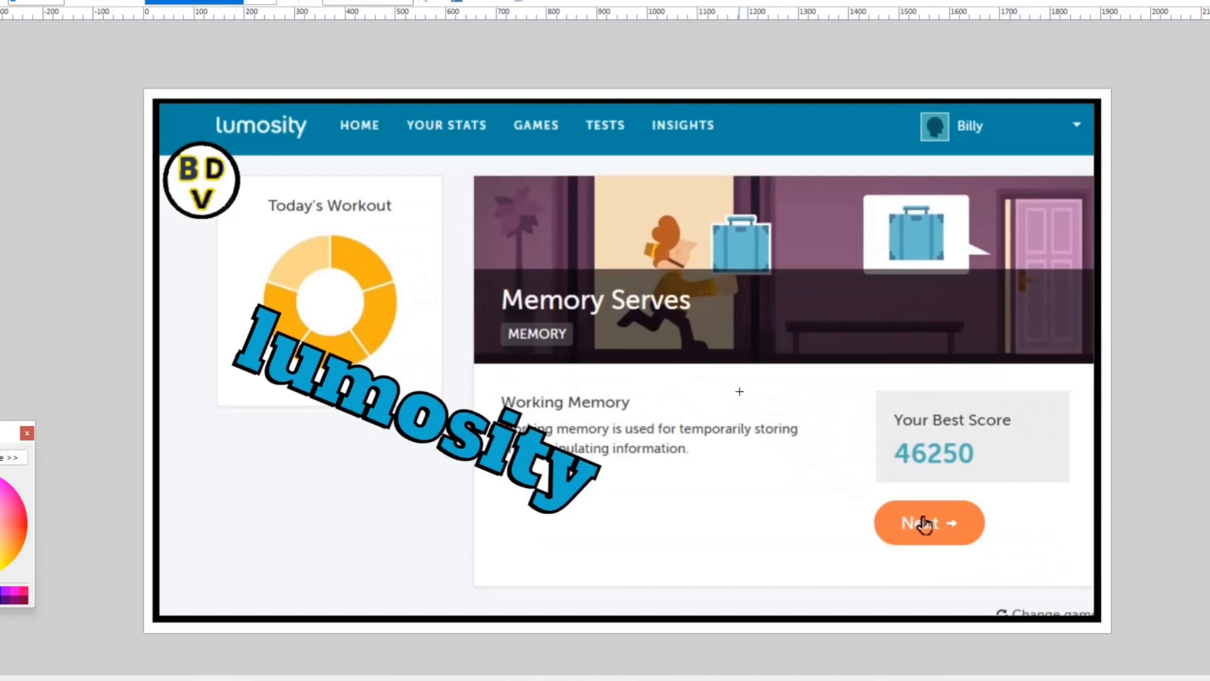
click(918, 18)
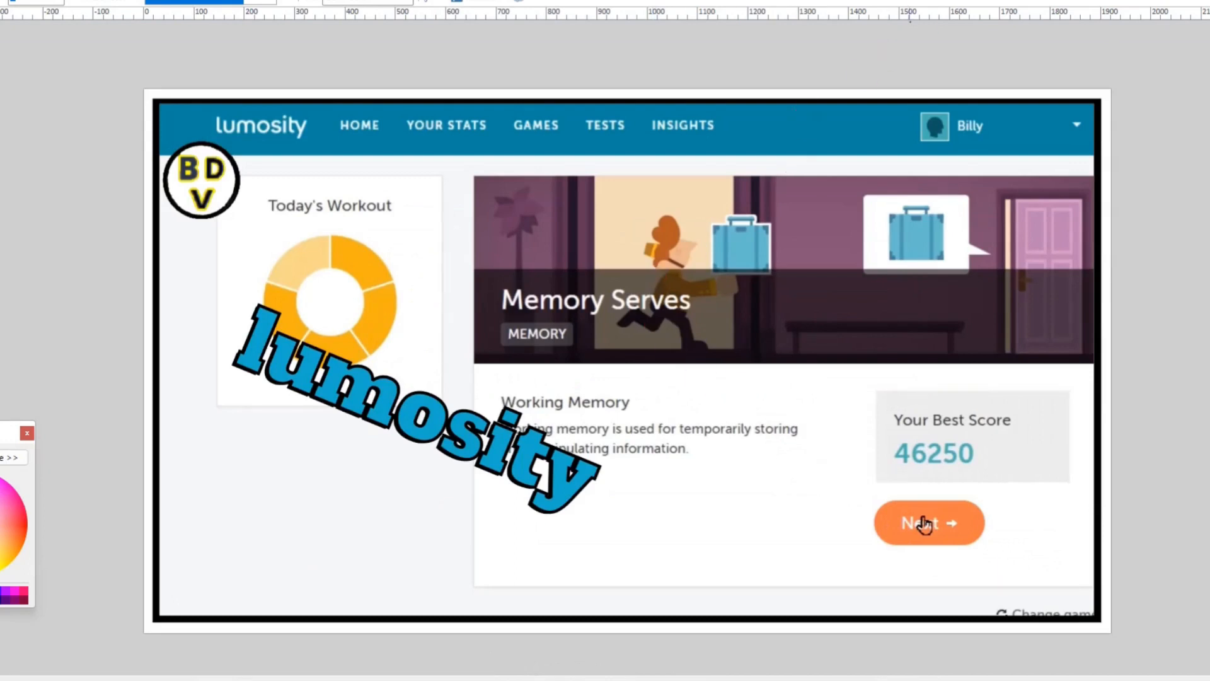